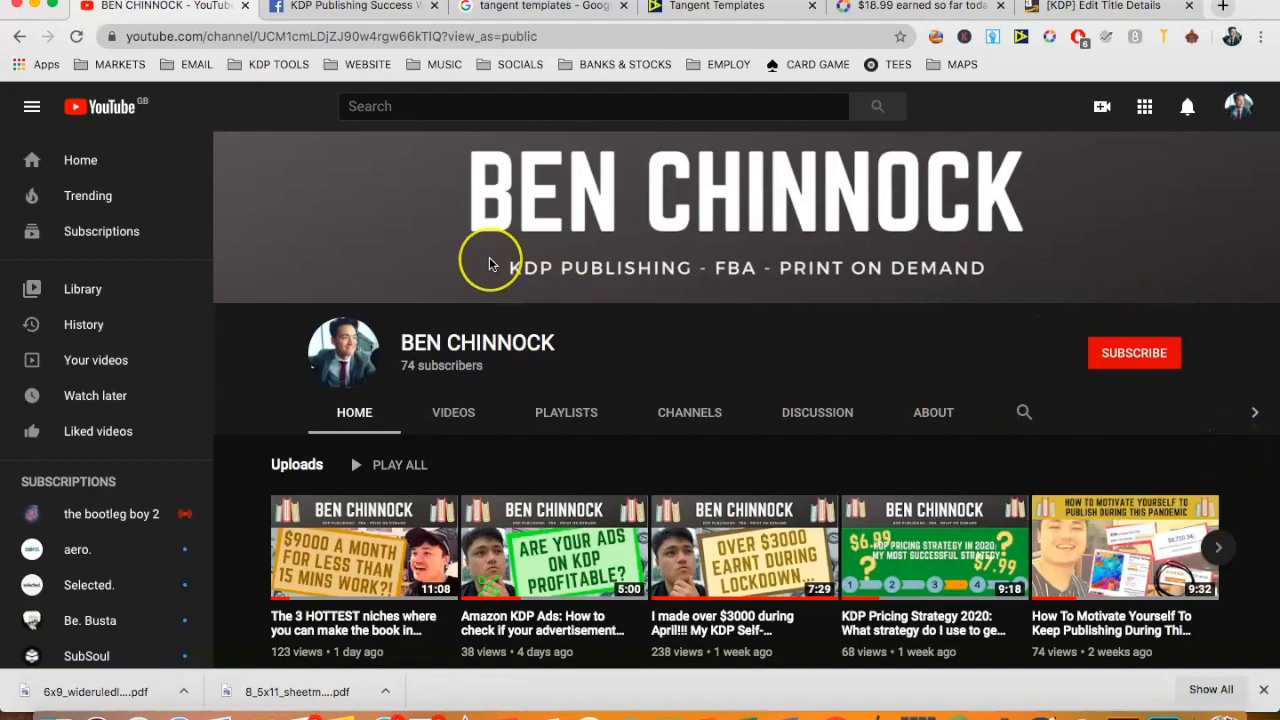
- Switch to the KDP Publishing Success Facebook group and examine the announcement offering a free workout planner interior
click(365, 7)
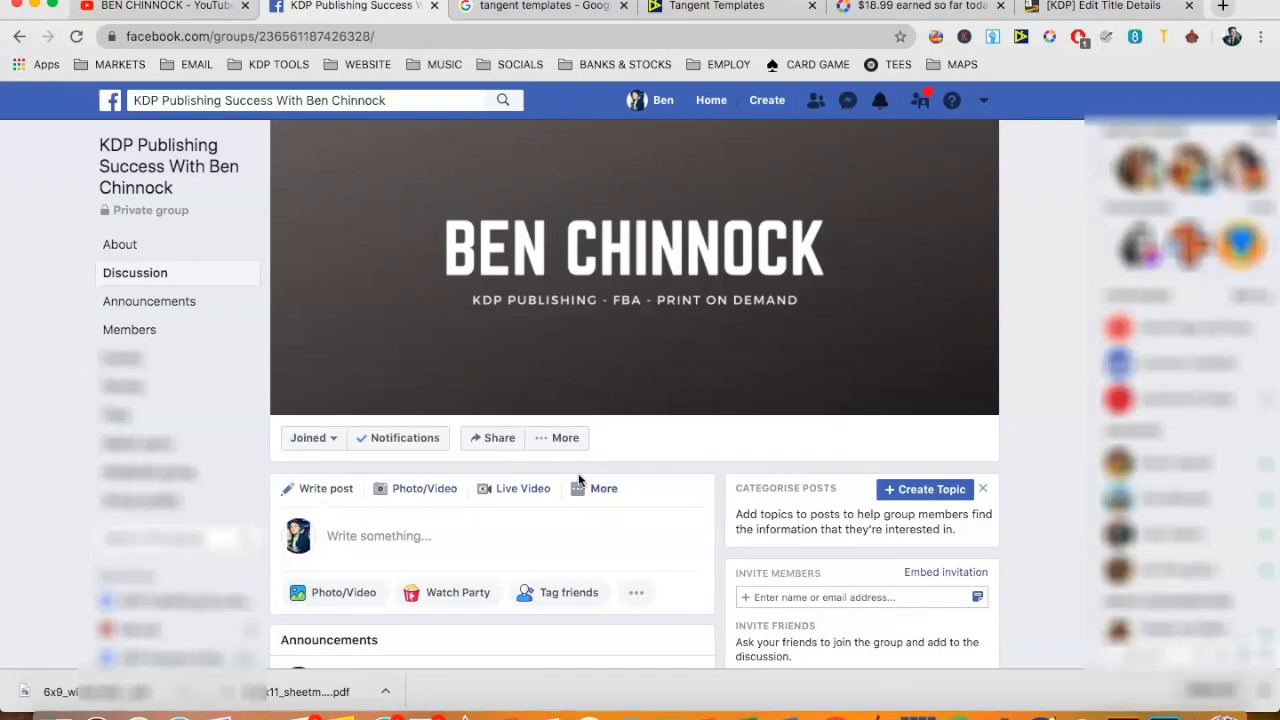
click(666, 457)
scroll(670, 457, down, 1)
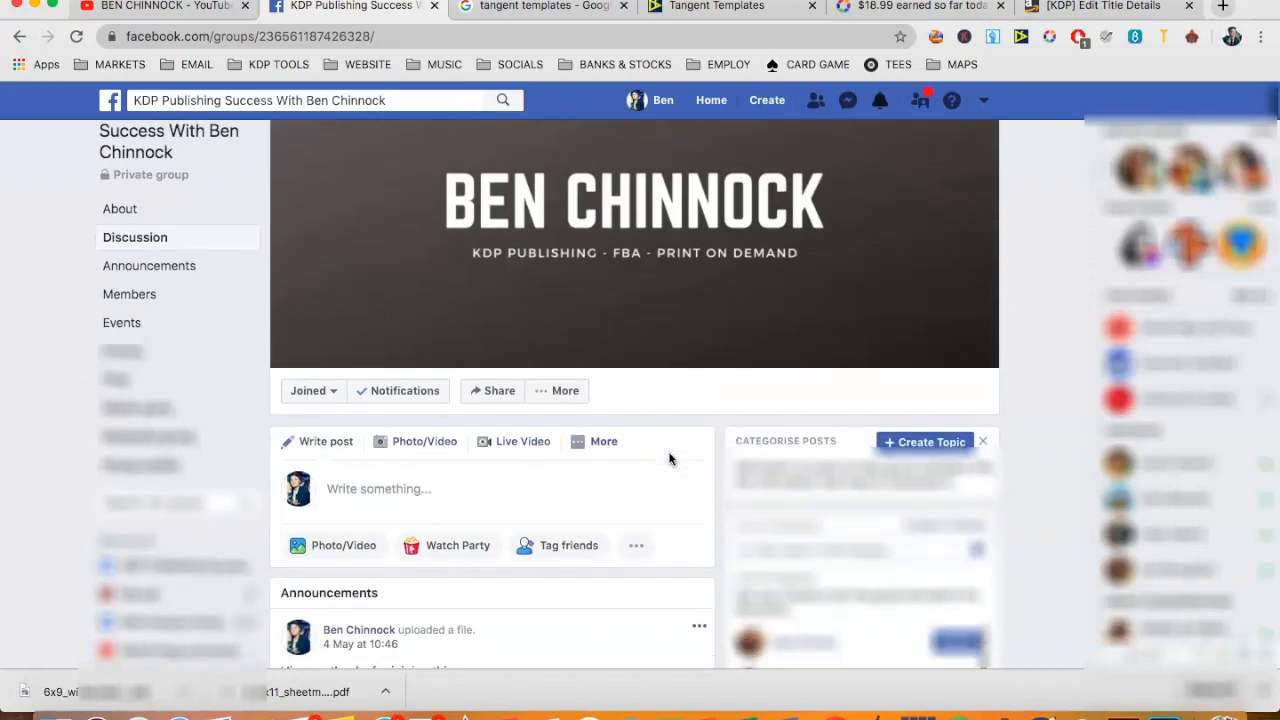
click(728, 486)
scroll(717, 490, down, 1)
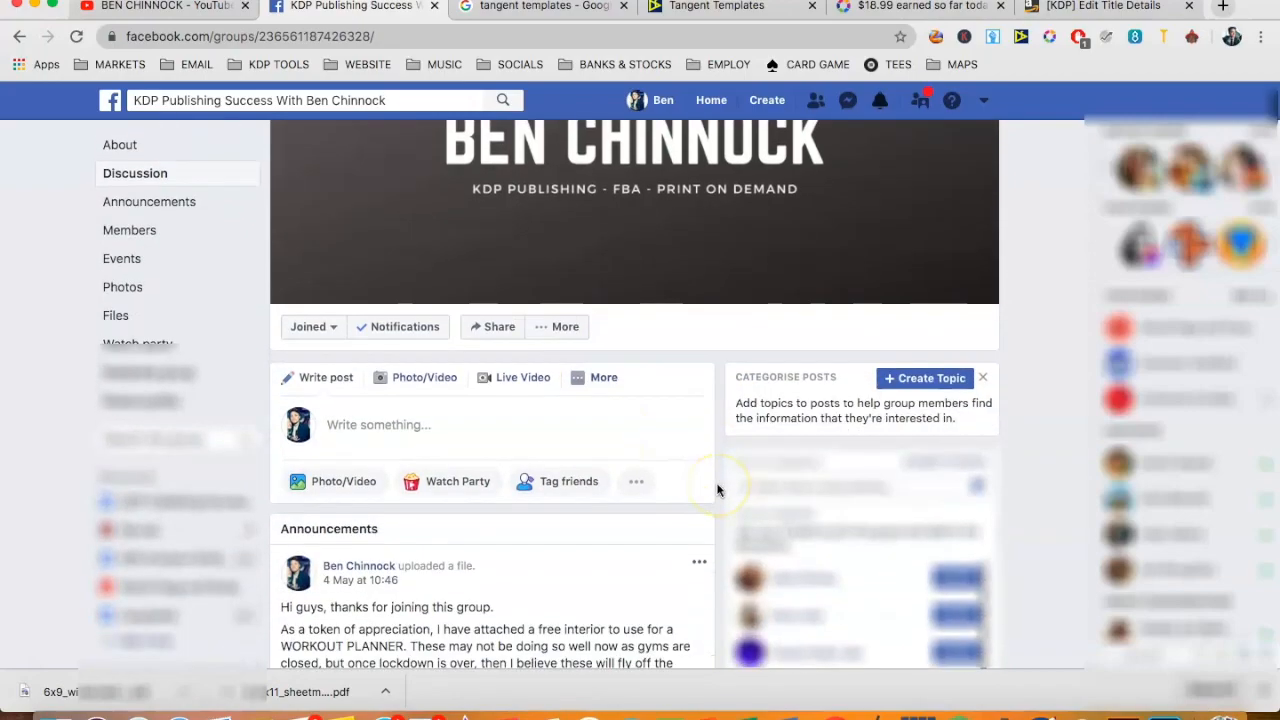
scroll(716, 488, down, 1)
click(665, 492)
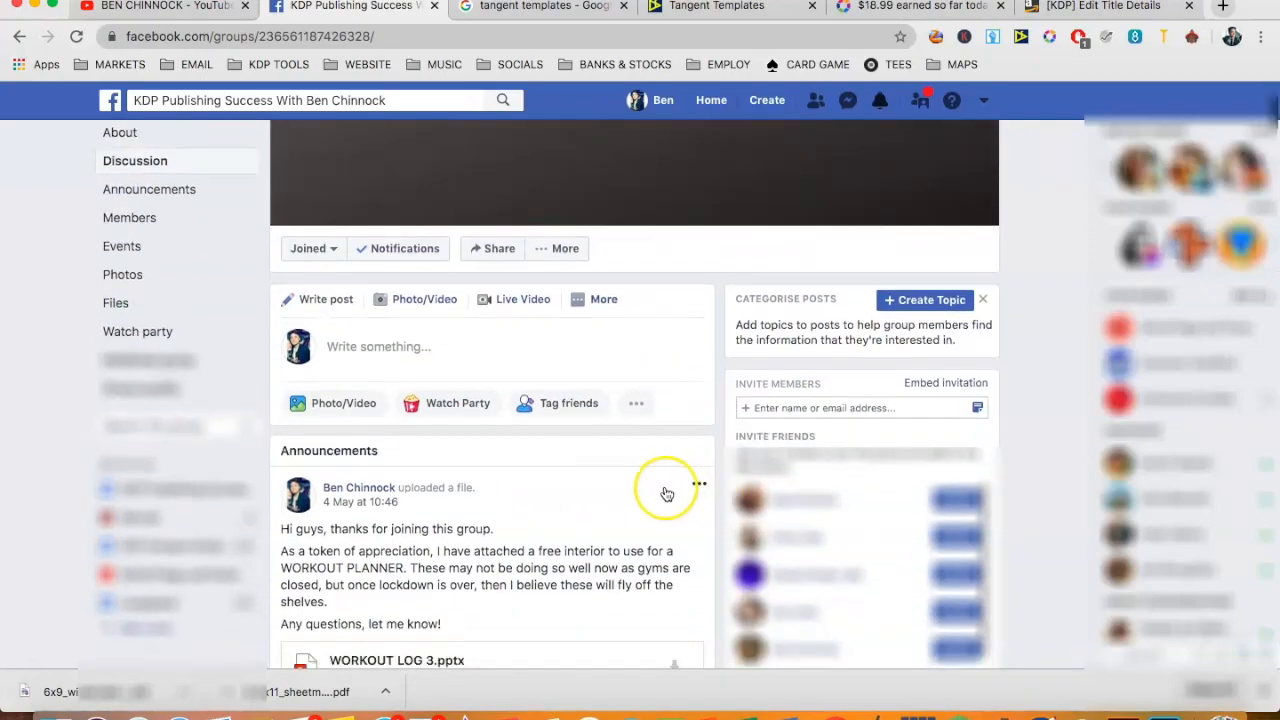
scroll(667, 494, down, 1)
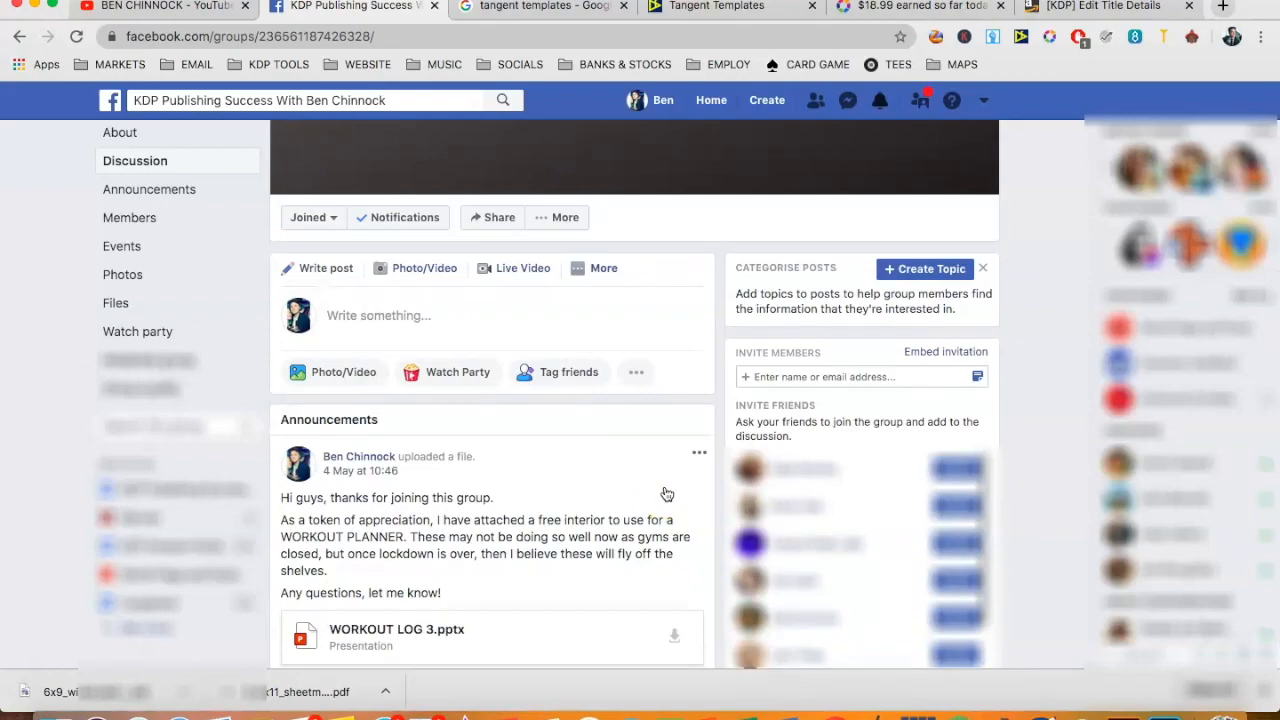
click(723, 371)
- View the Google image results for "tangent templates" and return to the Tangent Templates interiors page
click(717, 7)
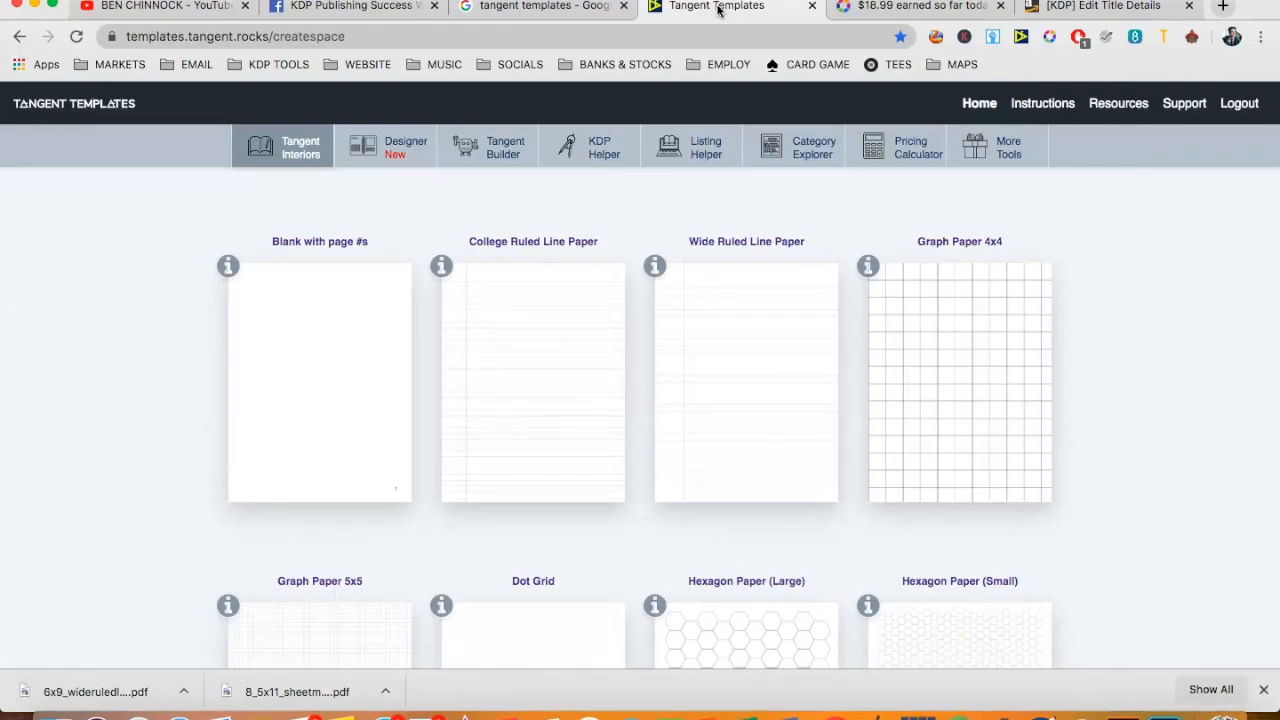
click(523, 8)
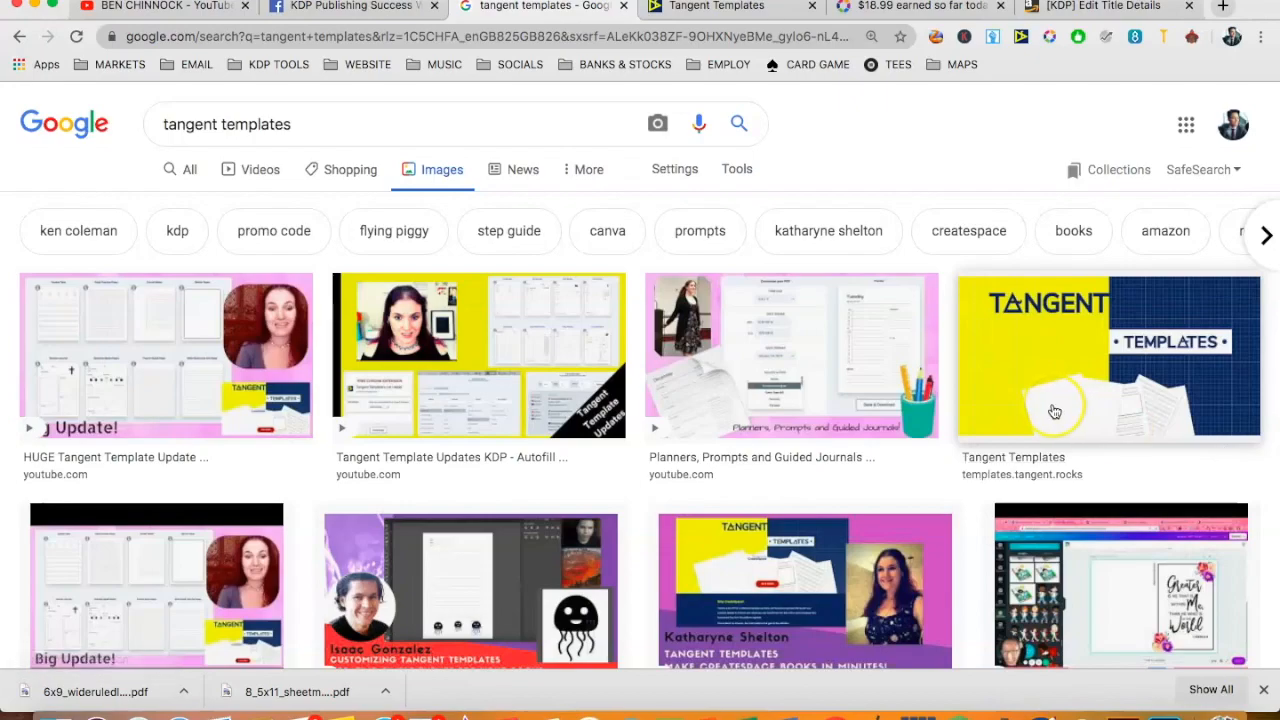
click(714, 8)
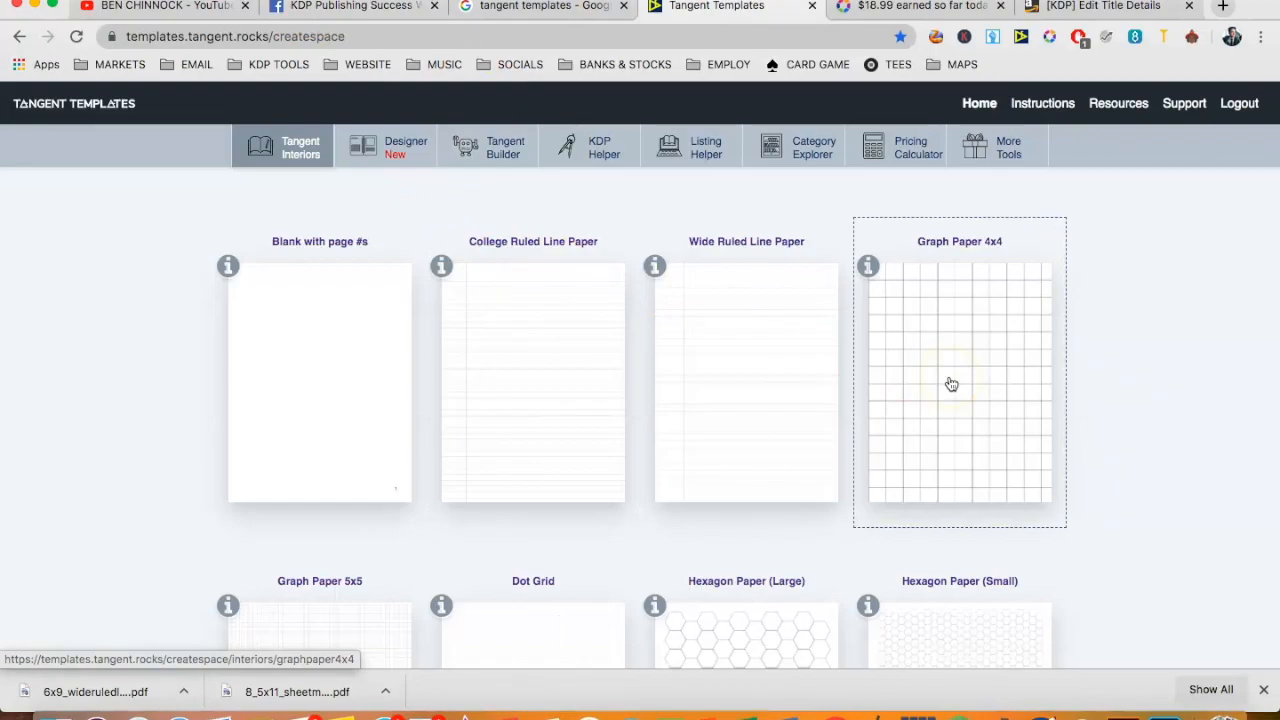
- Browse the interior template catalogue, examining the ruled, sketch, comic book, review and tracker layouts
scroll(1014, 411, down, 15)
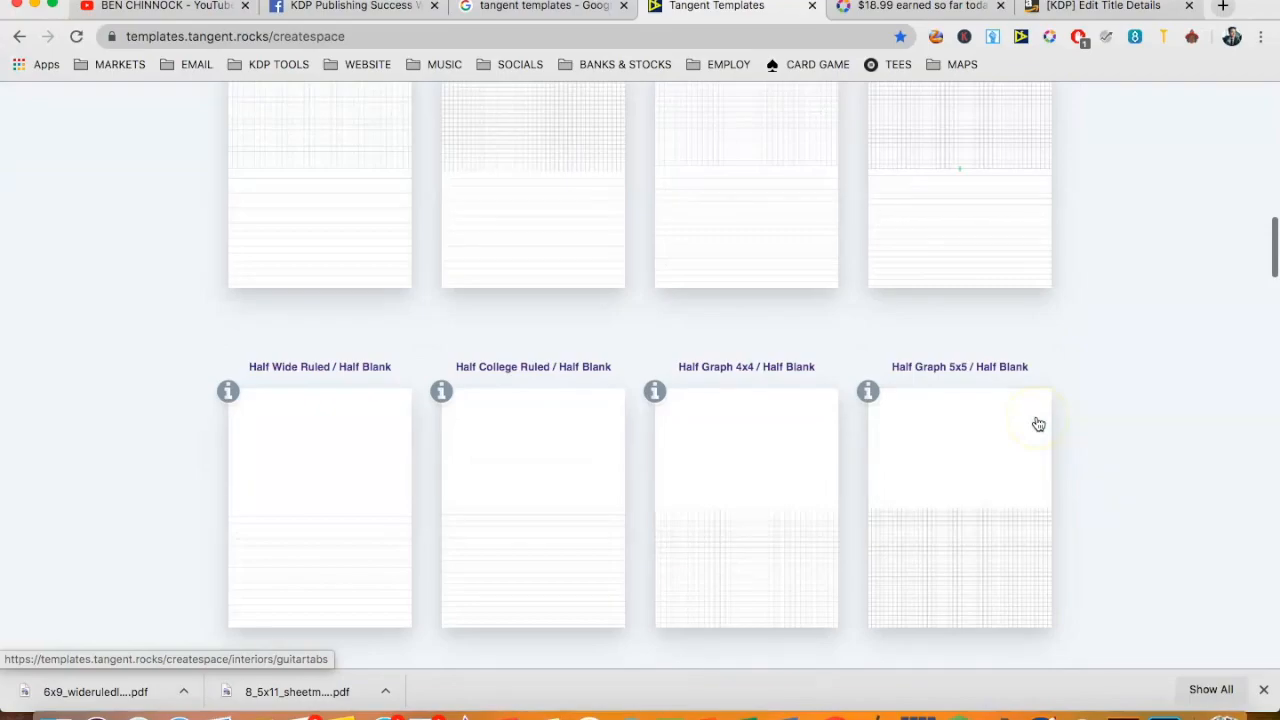
click(1034, 395)
scroll(1034, 395, down, 10)
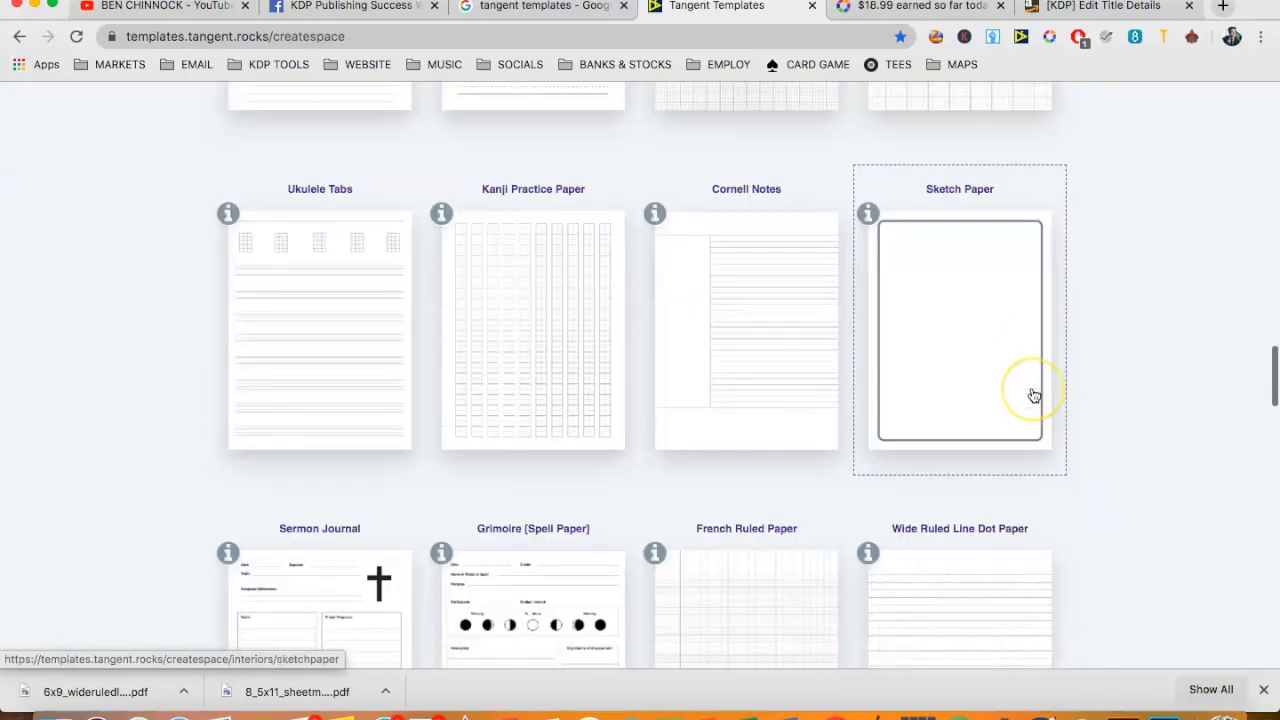
scroll(1034, 395, down, 10)
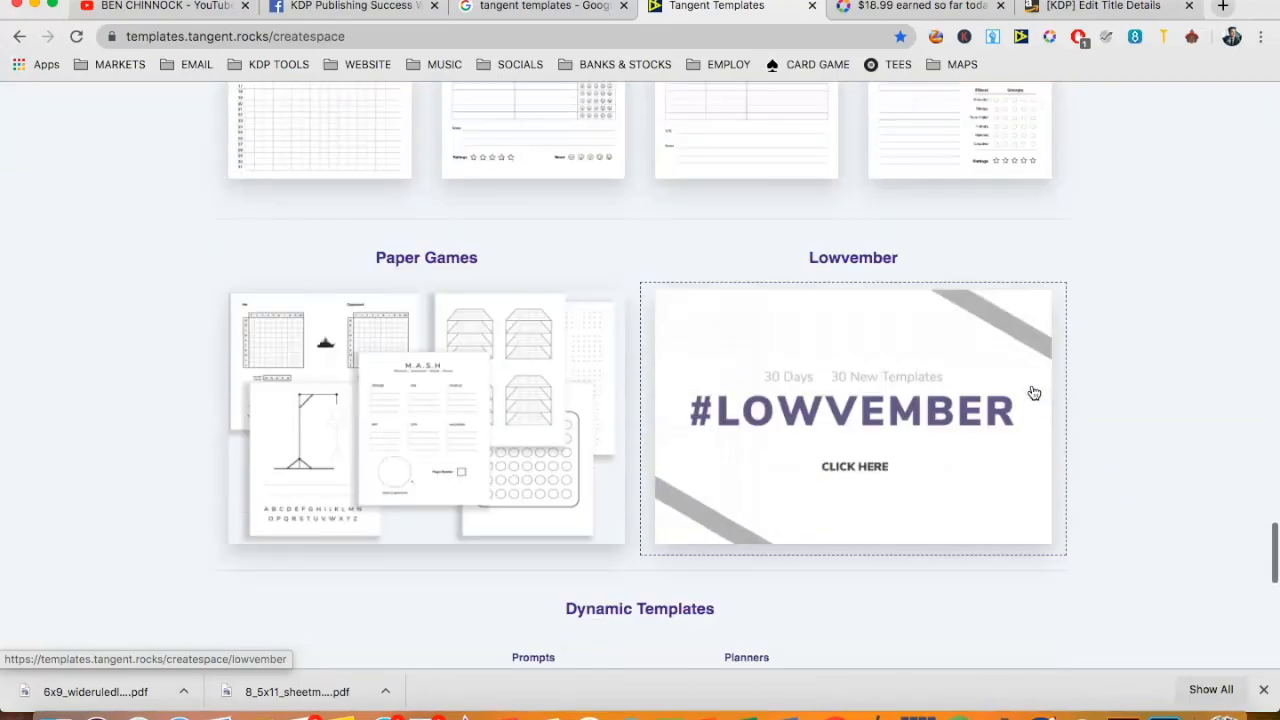
scroll(1034, 393, up, 8)
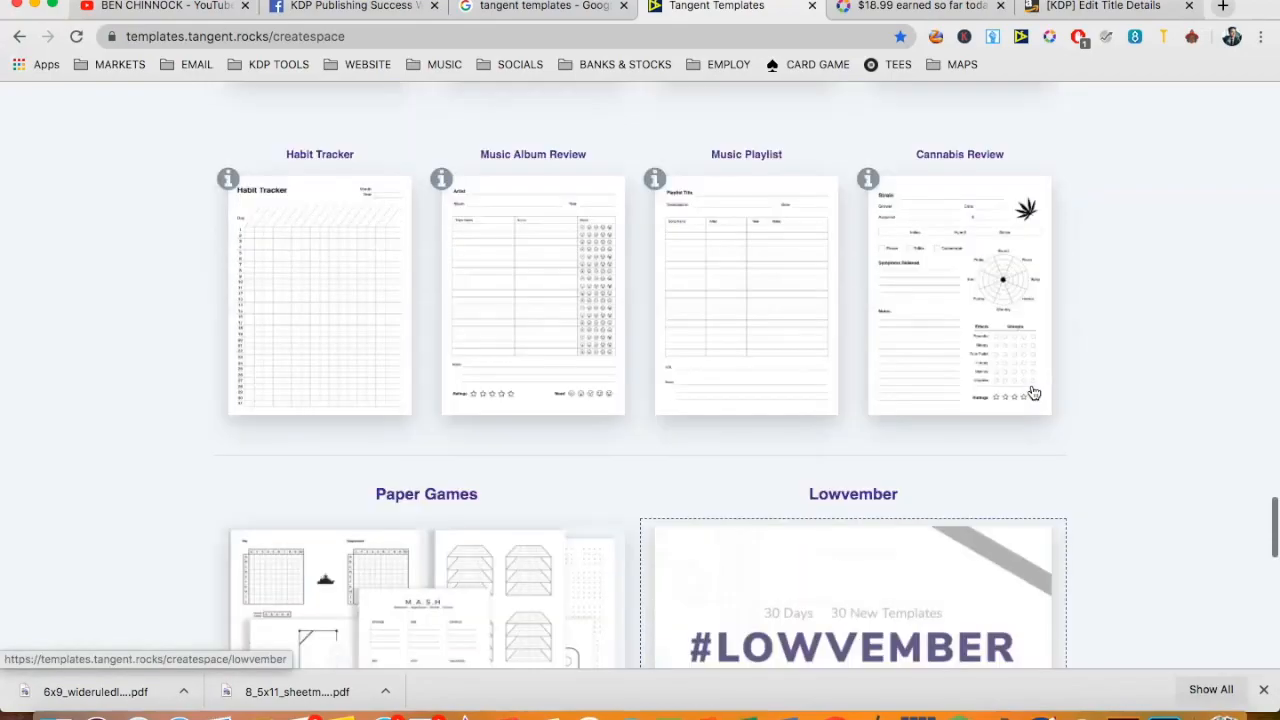
scroll(1034, 393, up, 3)
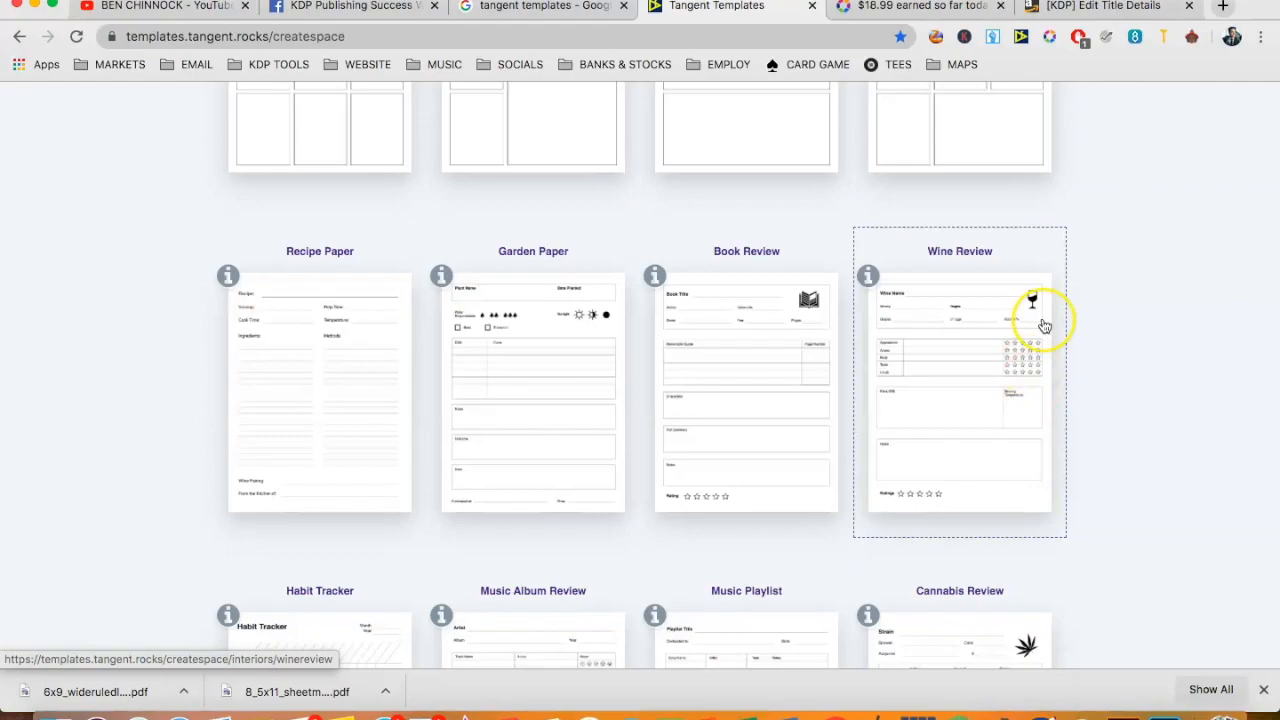
scroll(1064, 321, up, 3)
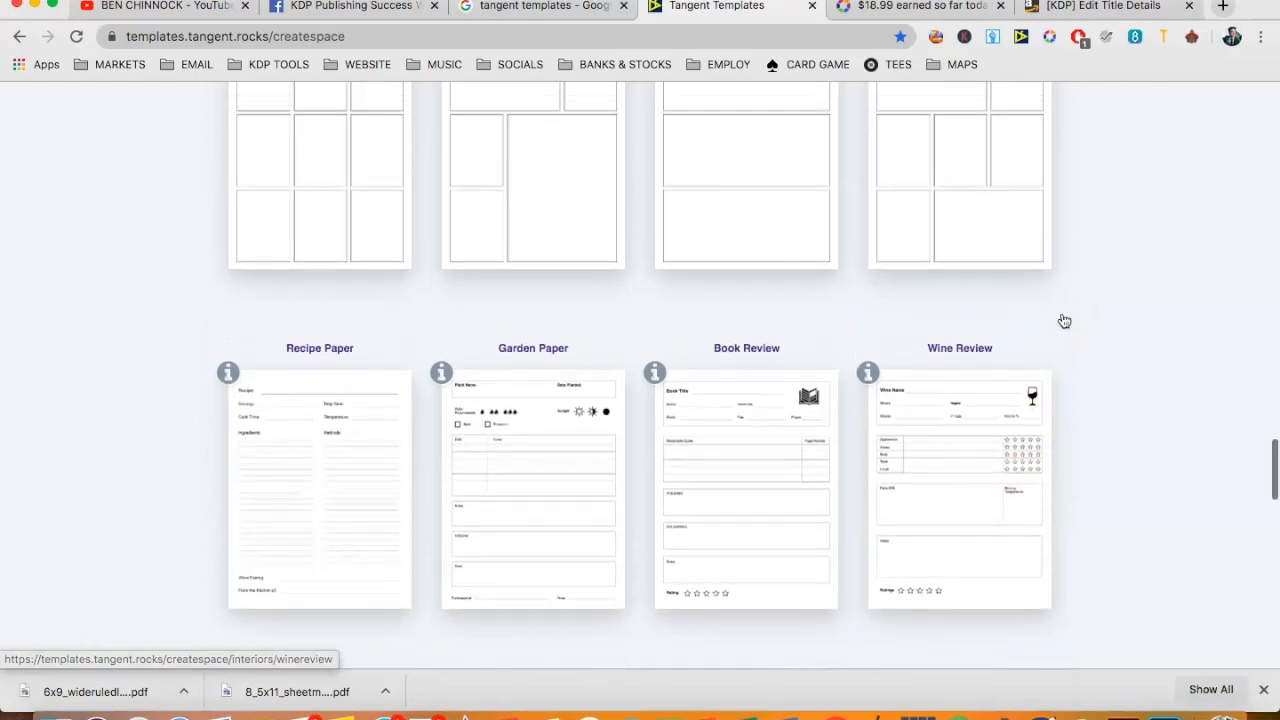
scroll(1064, 321, up, 2)
scroll(1064, 321, down, 5)
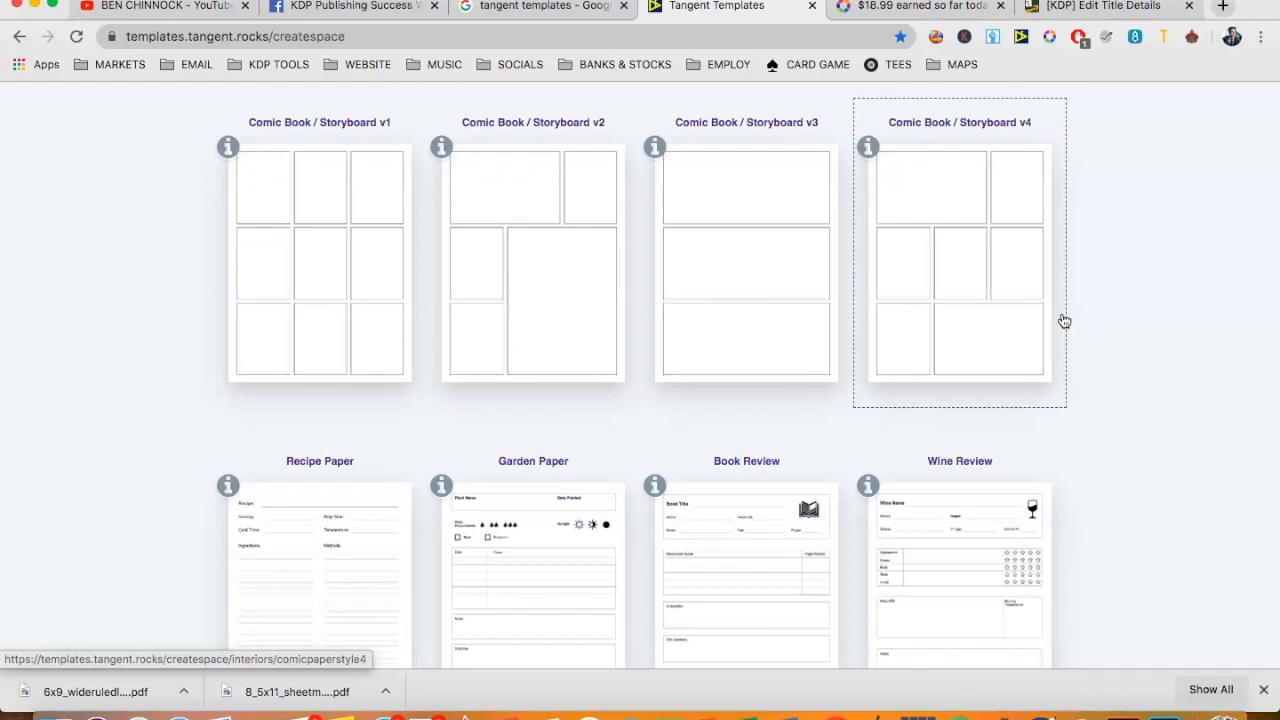
scroll(1003, 420, down, 4)
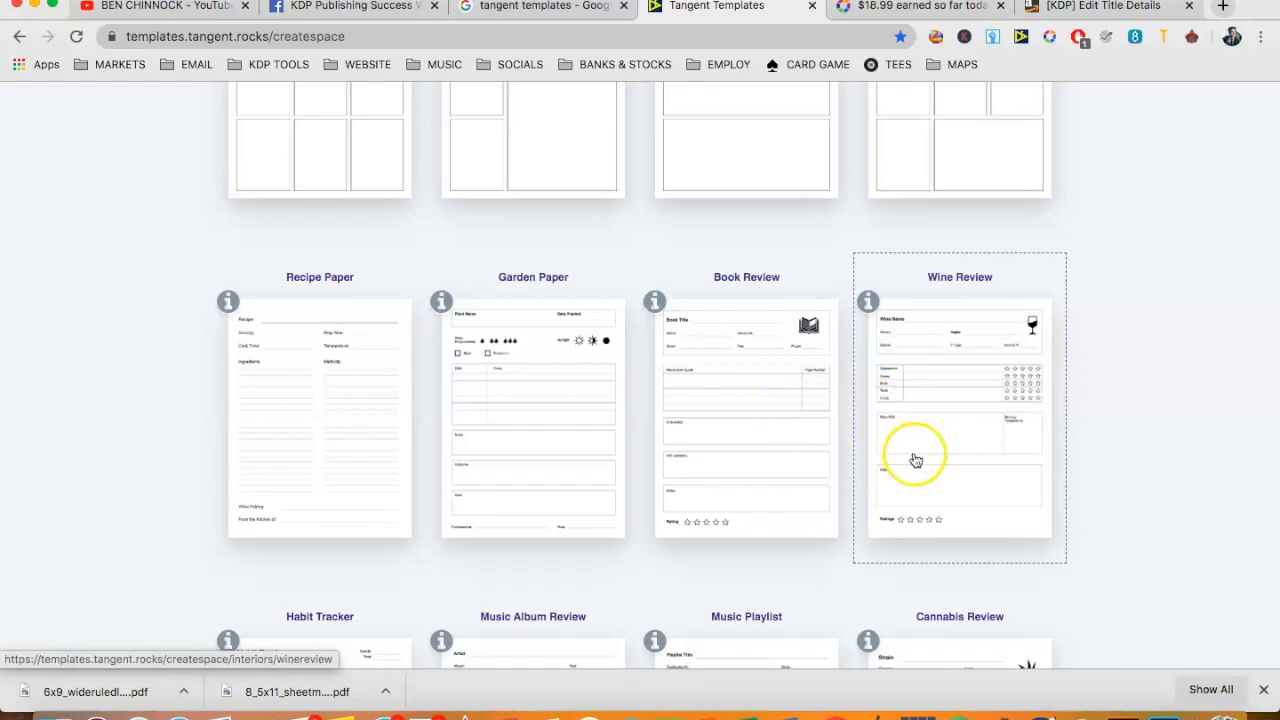
scroll(915, 458, down, 3)
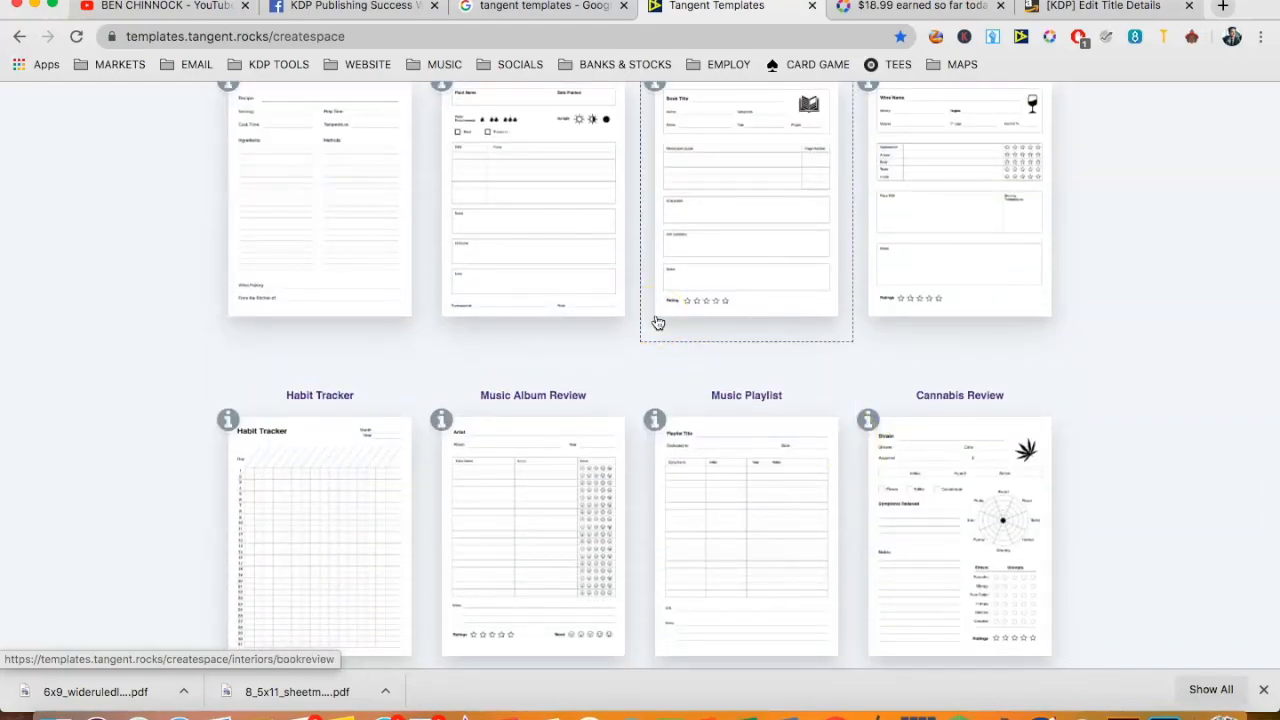
scroll(658, 322, up, 2)
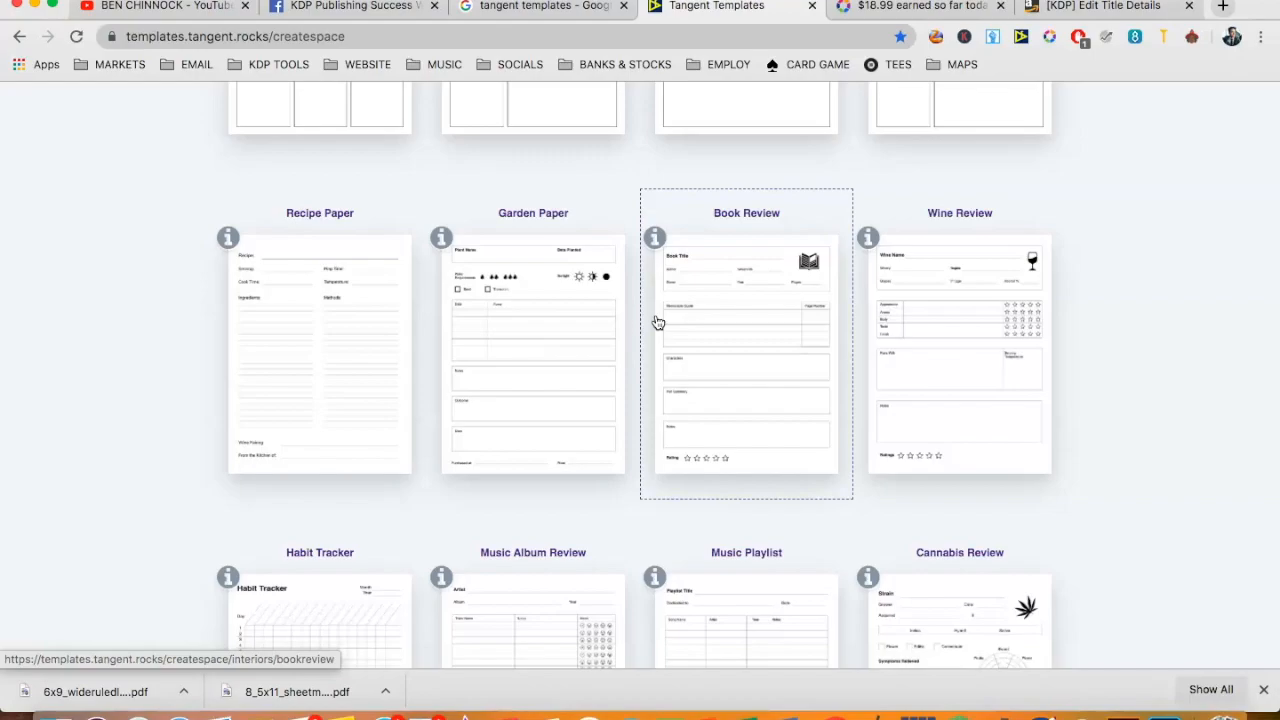
scroll(657, 322, up, 6)
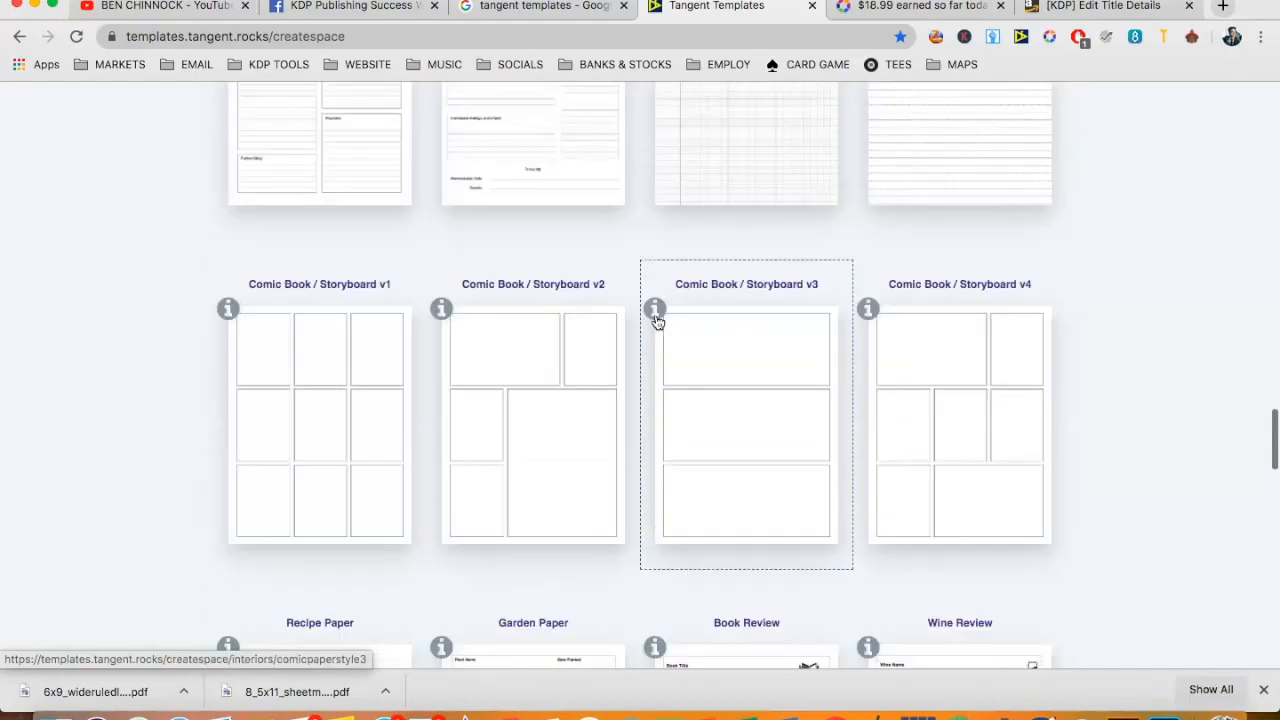
scroll(657, 322, up, 8)
- Open the Hand Writing Paper interior template and check its page preview
click(567, 343)
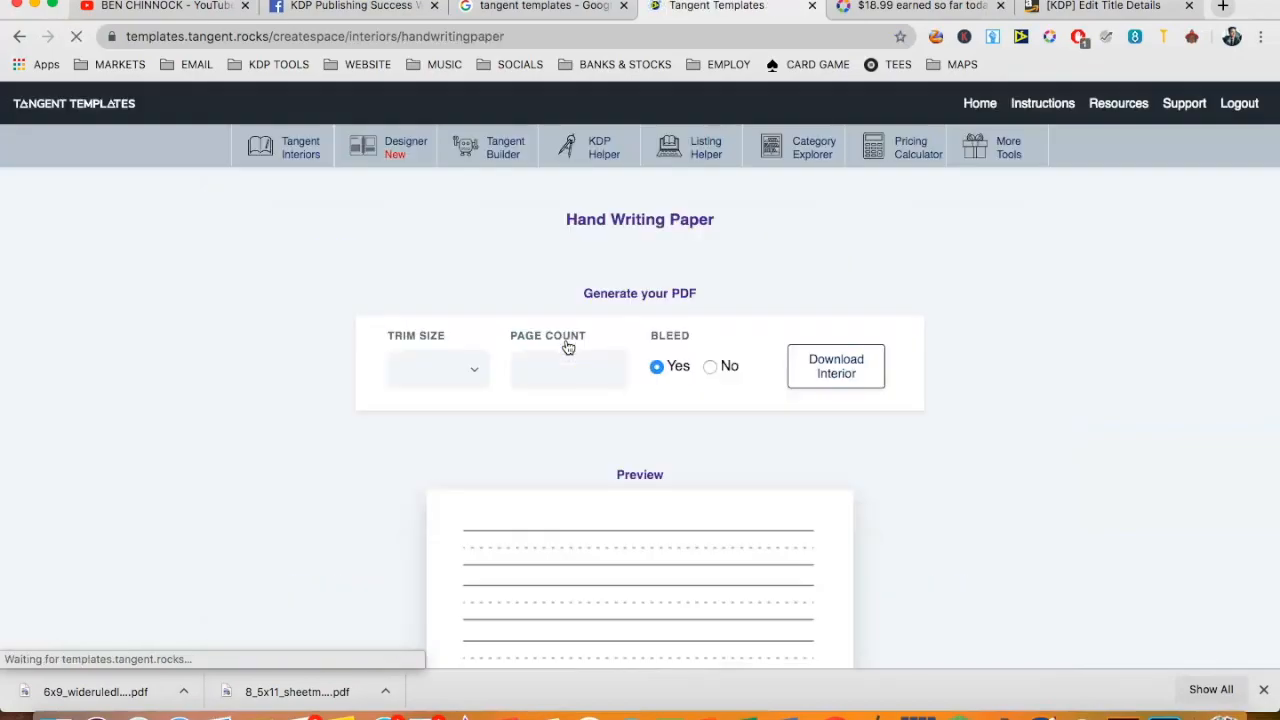
scroll(568, 347, down, 4)
scroll(572, 303, up, 1)
scroll(571, 303, up, 1)
- Set the Hand Writing Paper interior's page count to 115
click(535, 198)
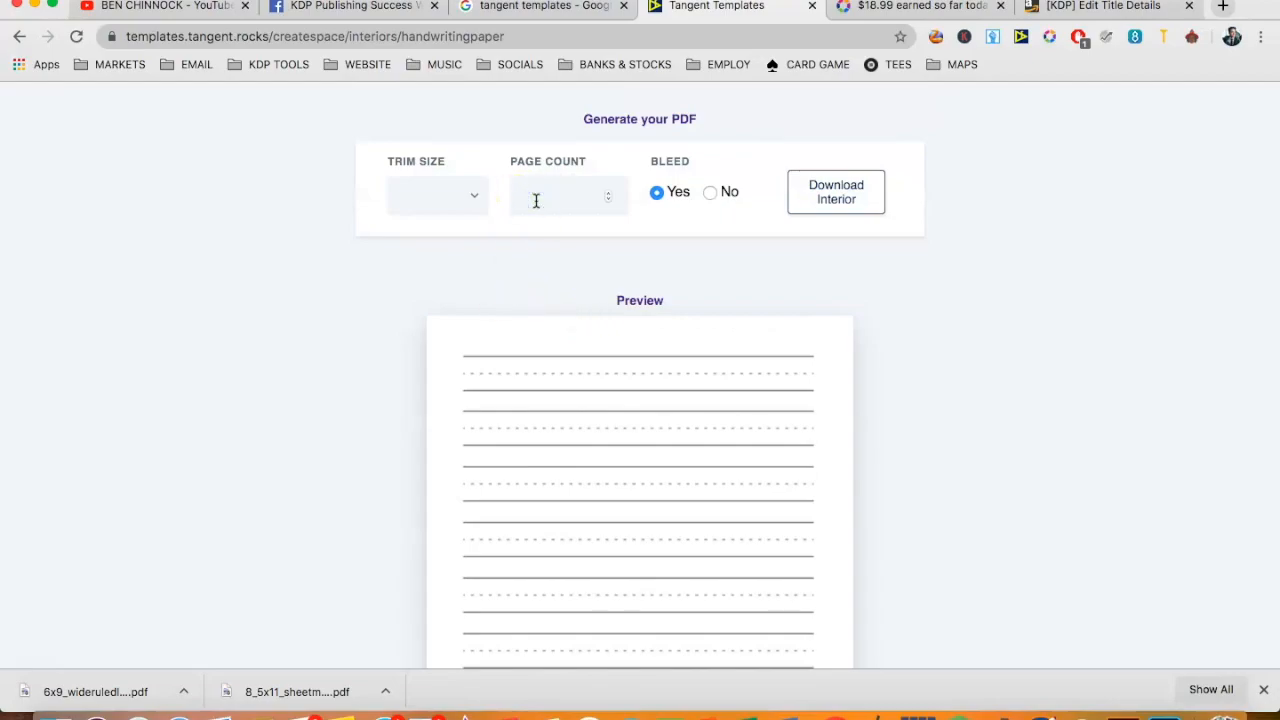
text(100)
click(847, 460)
click(896, 433)
scroll(896, 436, down, 2)
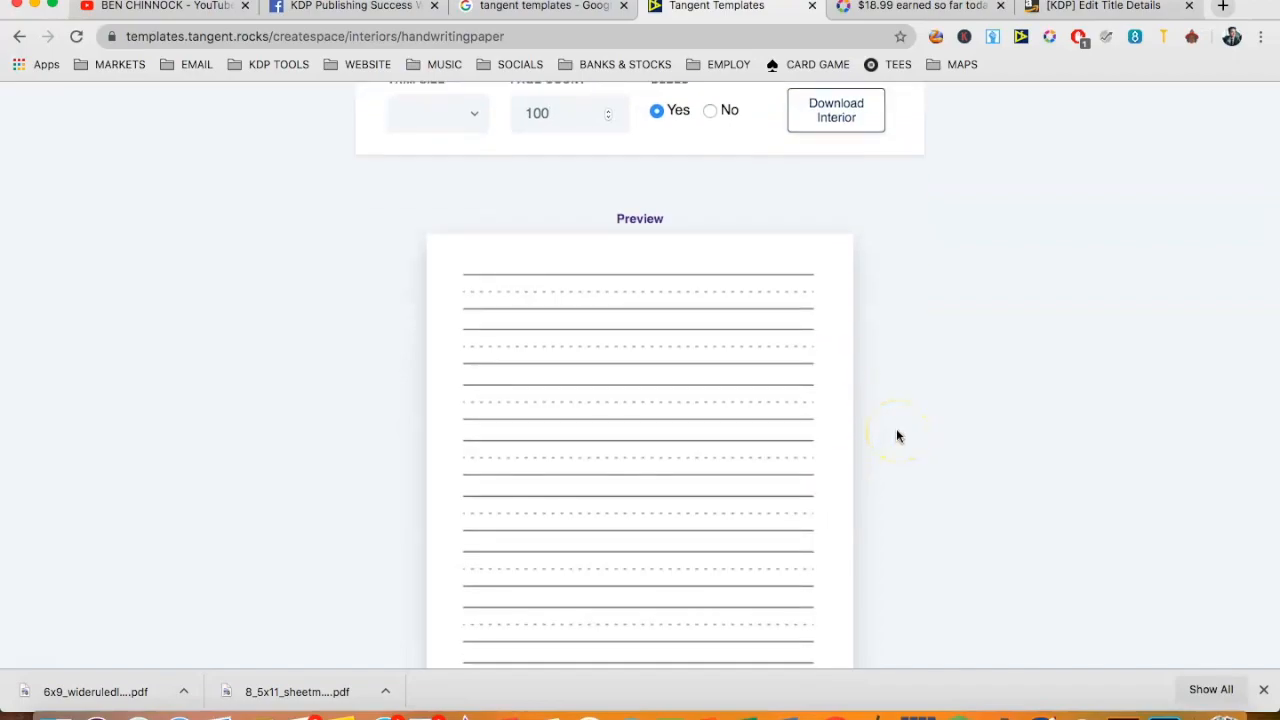
scroll(896, 436, up, 3)
key(BackSpace)
key(BackSpace)
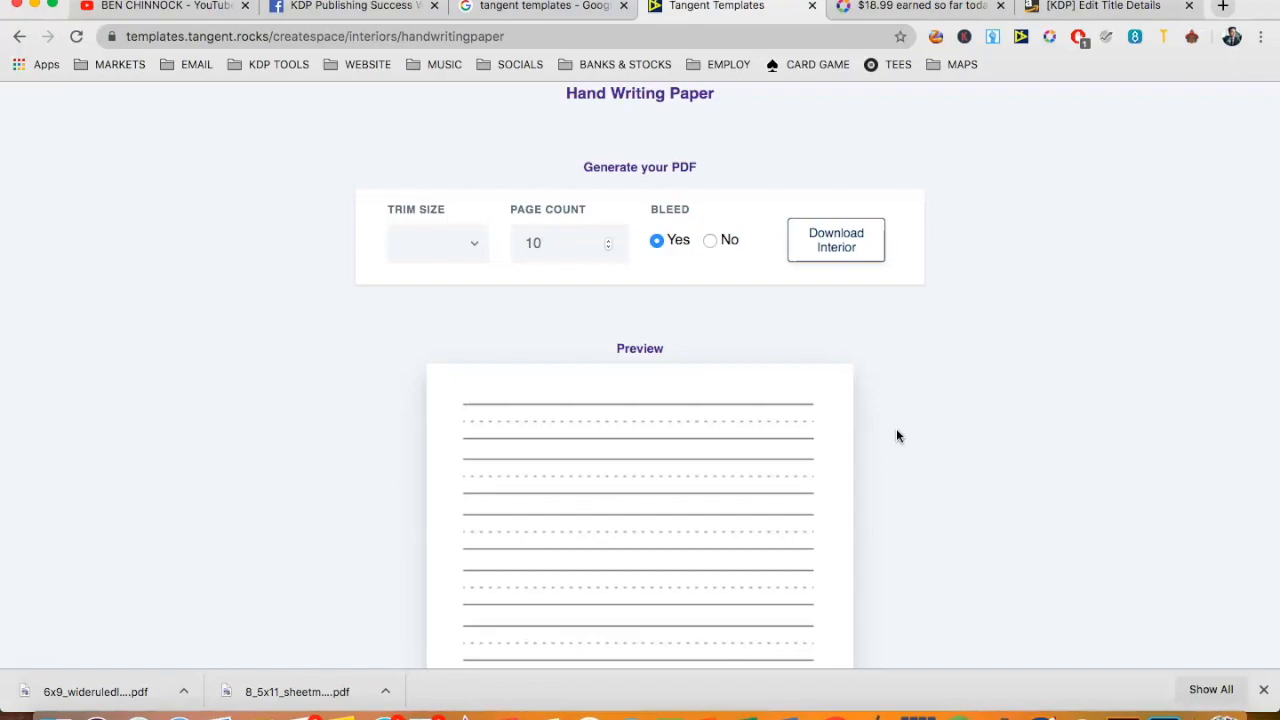
text(15)
- Set the trim size to 8.5 x 11 and download the Hand Writing Paper interior with bleed
click(437, 248)
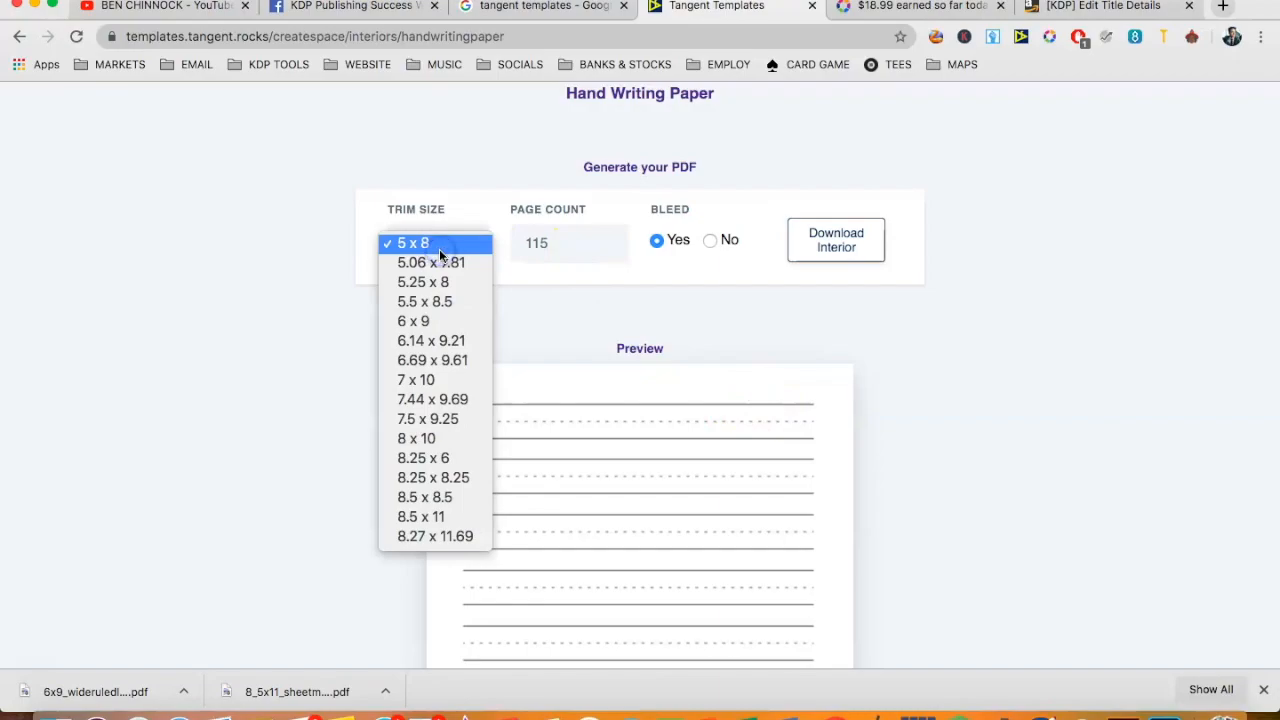
click(425, 516)
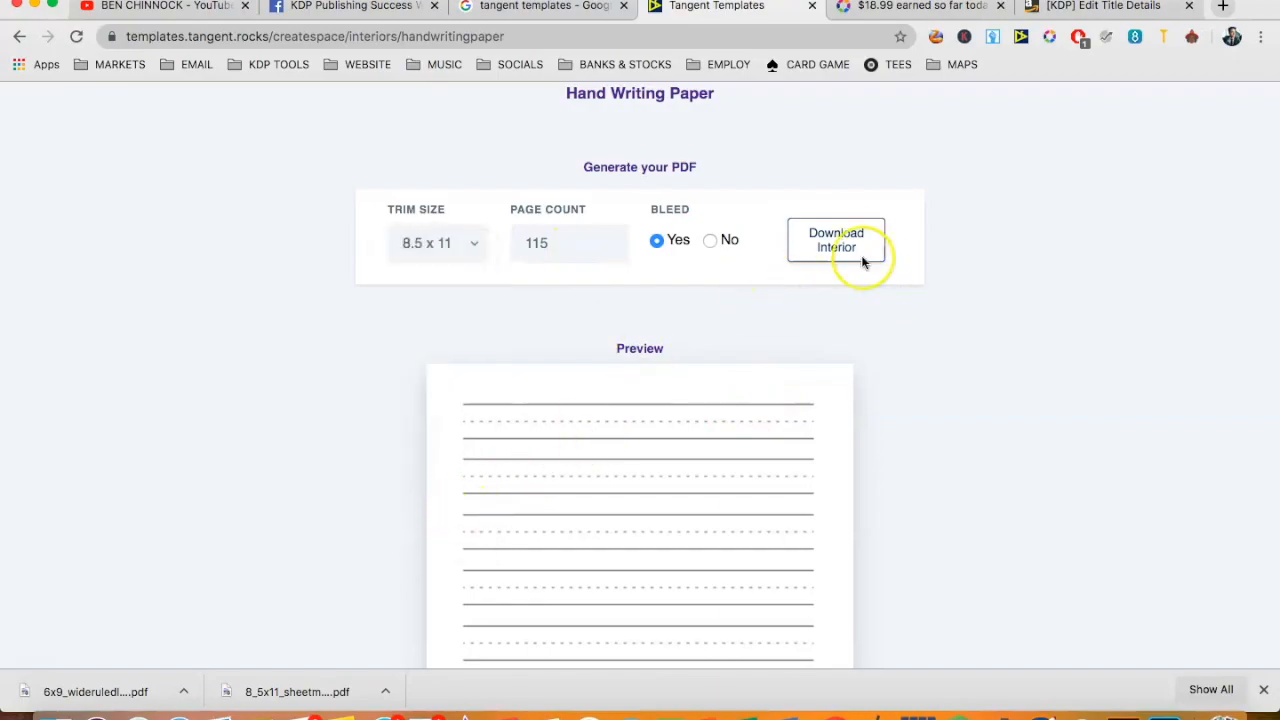
click(838, 242)
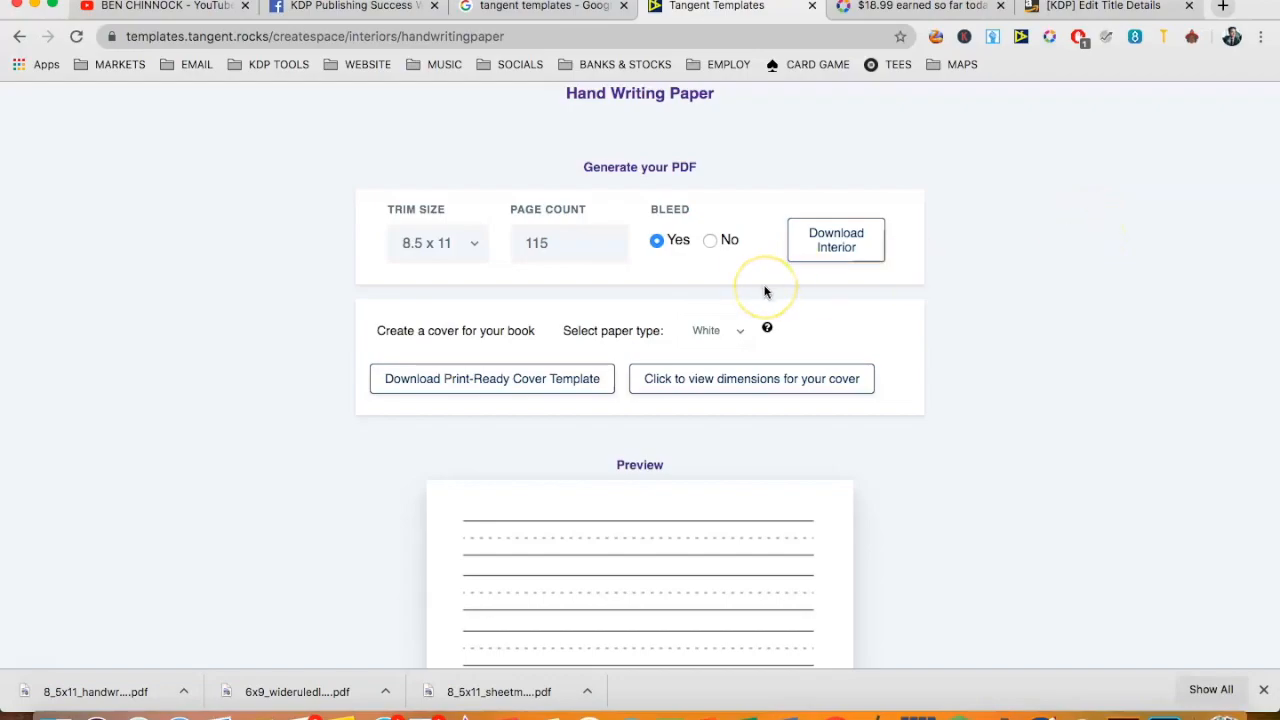
- Open the Interior Designer and begin an 8.5 x 11 project with bleed and margins for under 151 pages
scroll(765, 292, up, 3)
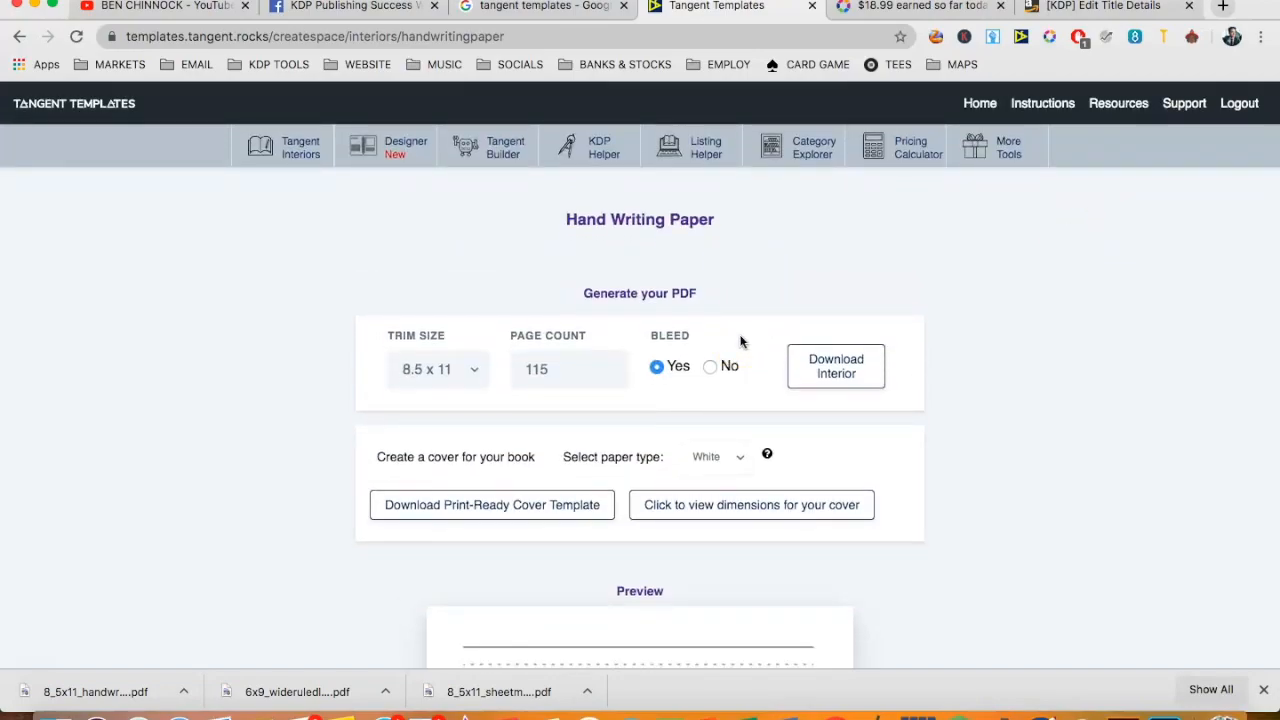
click(366, 168)
click(386, 152)
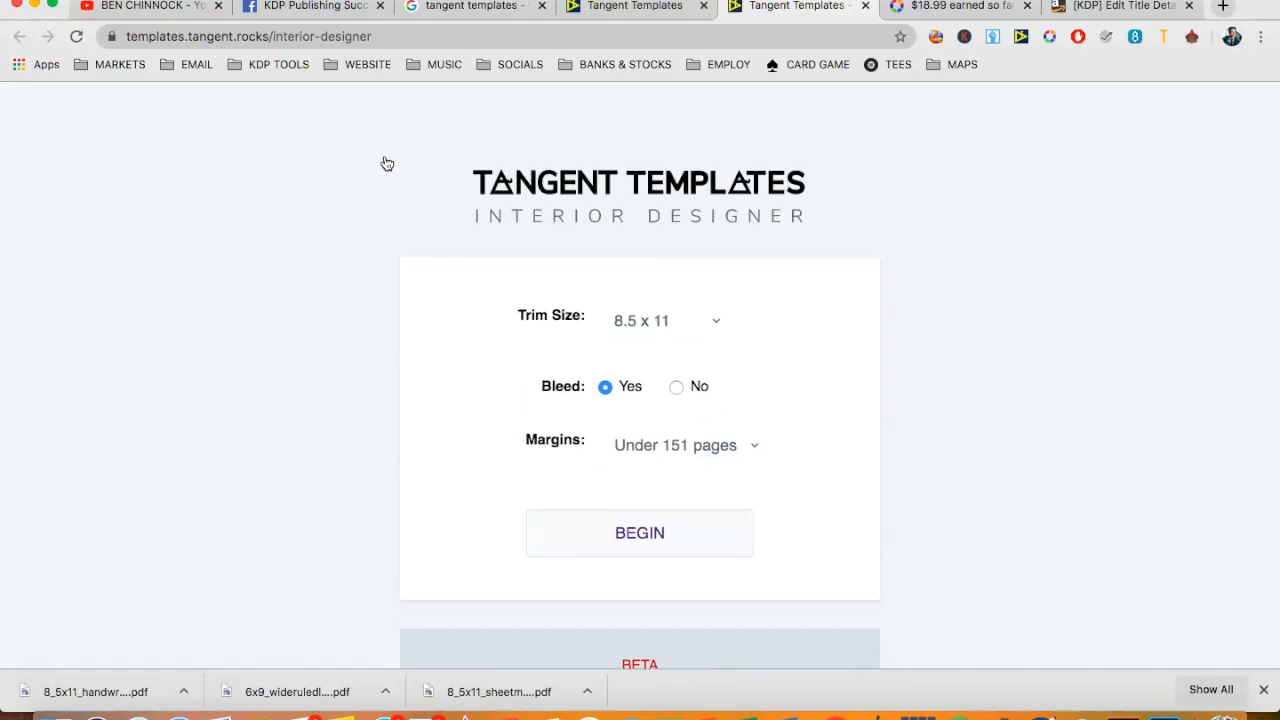
scroll(674, 266, down, 2)
click(660, 430)
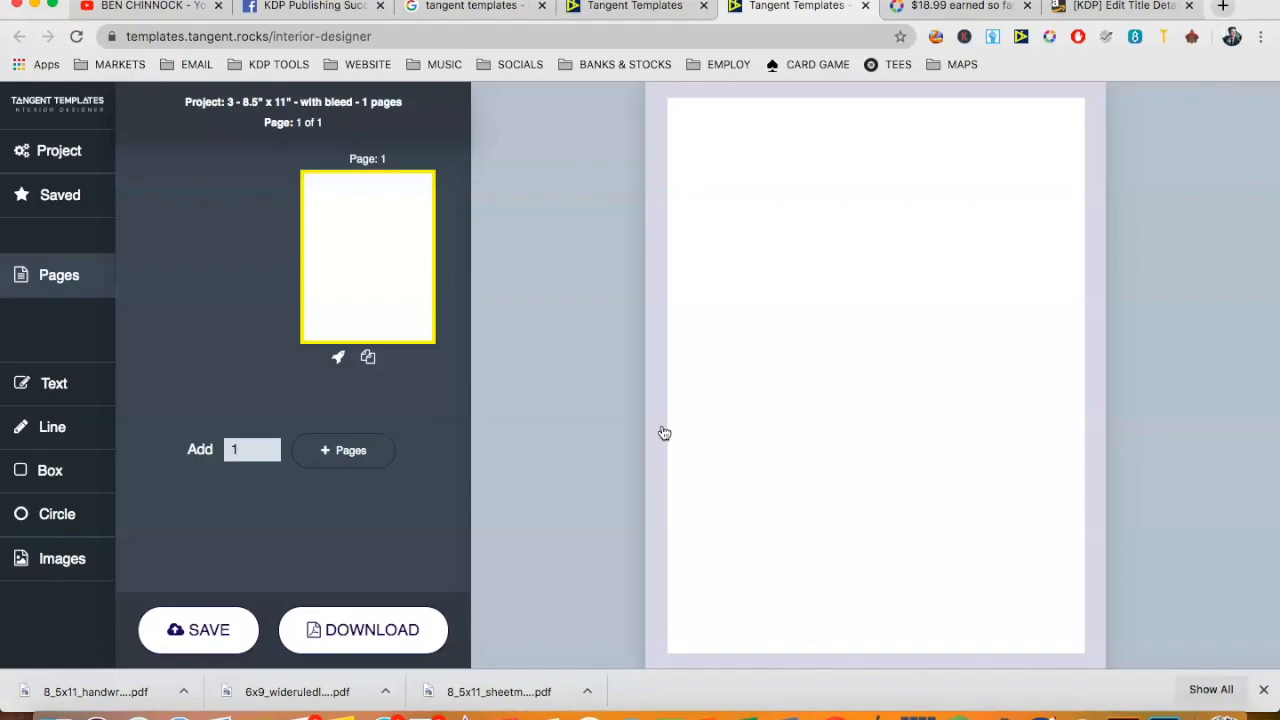
- Add the text HELLO centred near the top of the page and place a horizontal line just beneath it
click(60, 388)
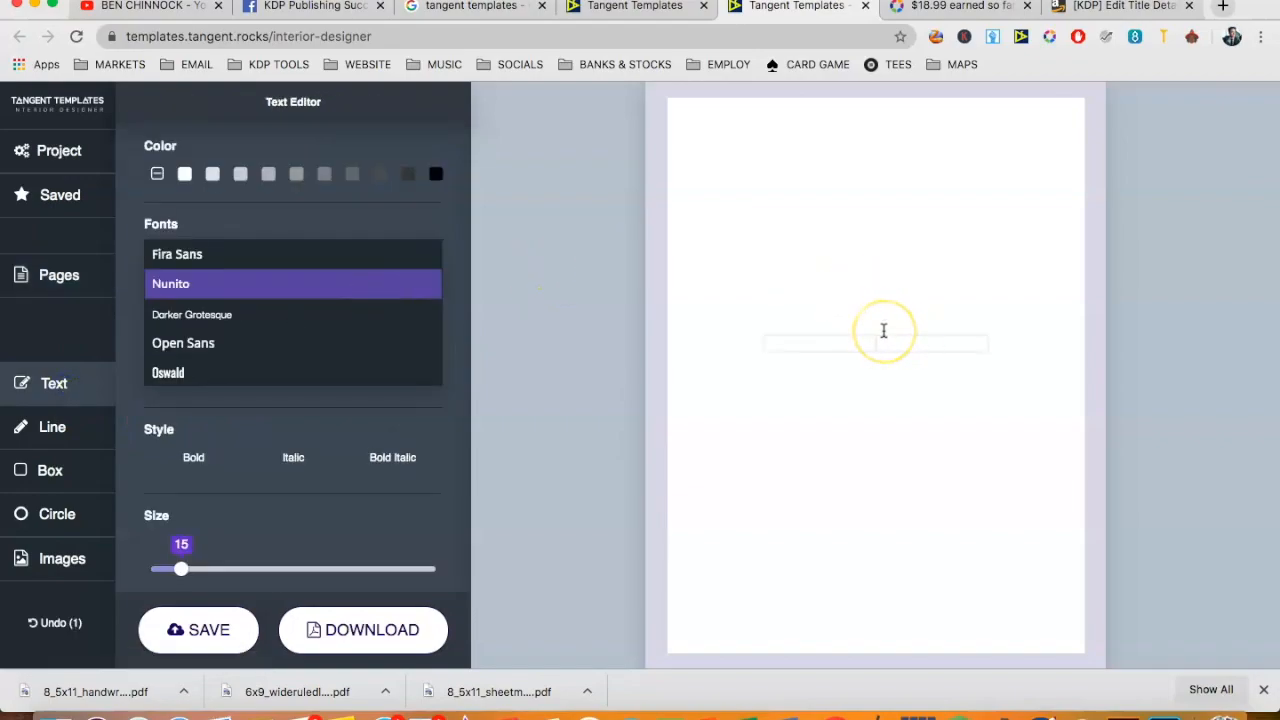
click(886, 266)
drag(887, 342, 886, 177)
click(919, 269)
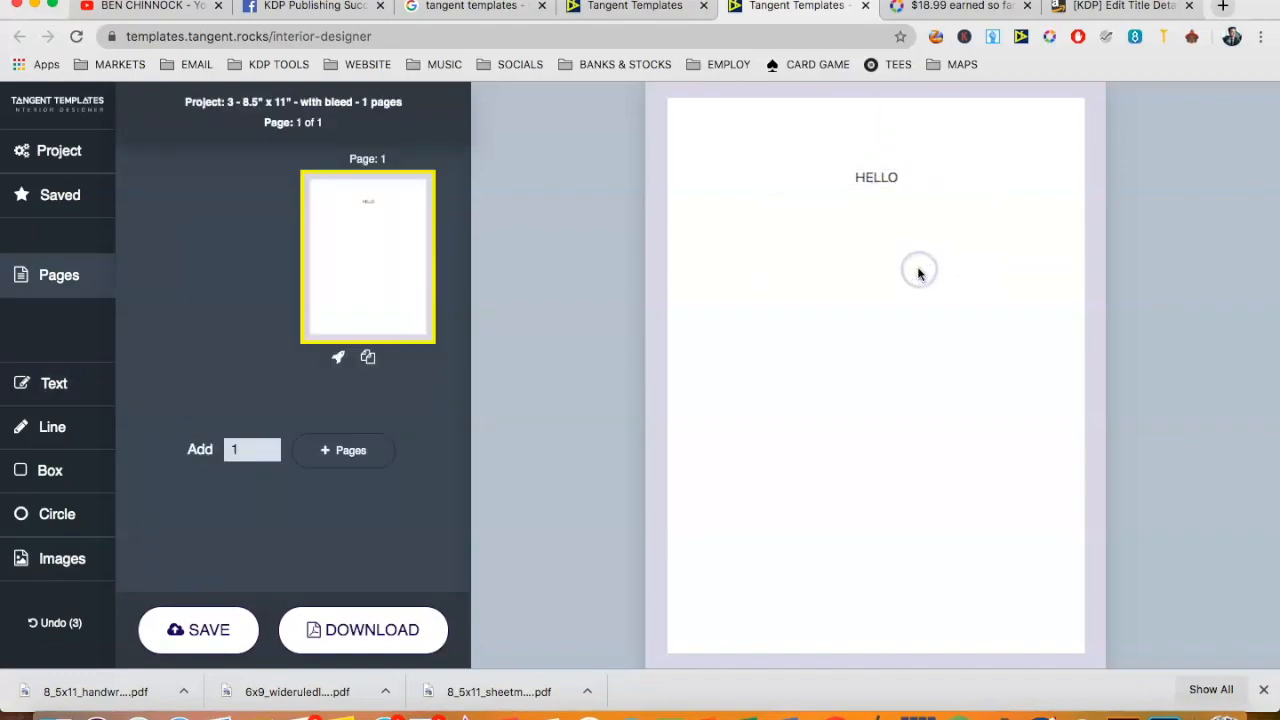
click(60, 432)
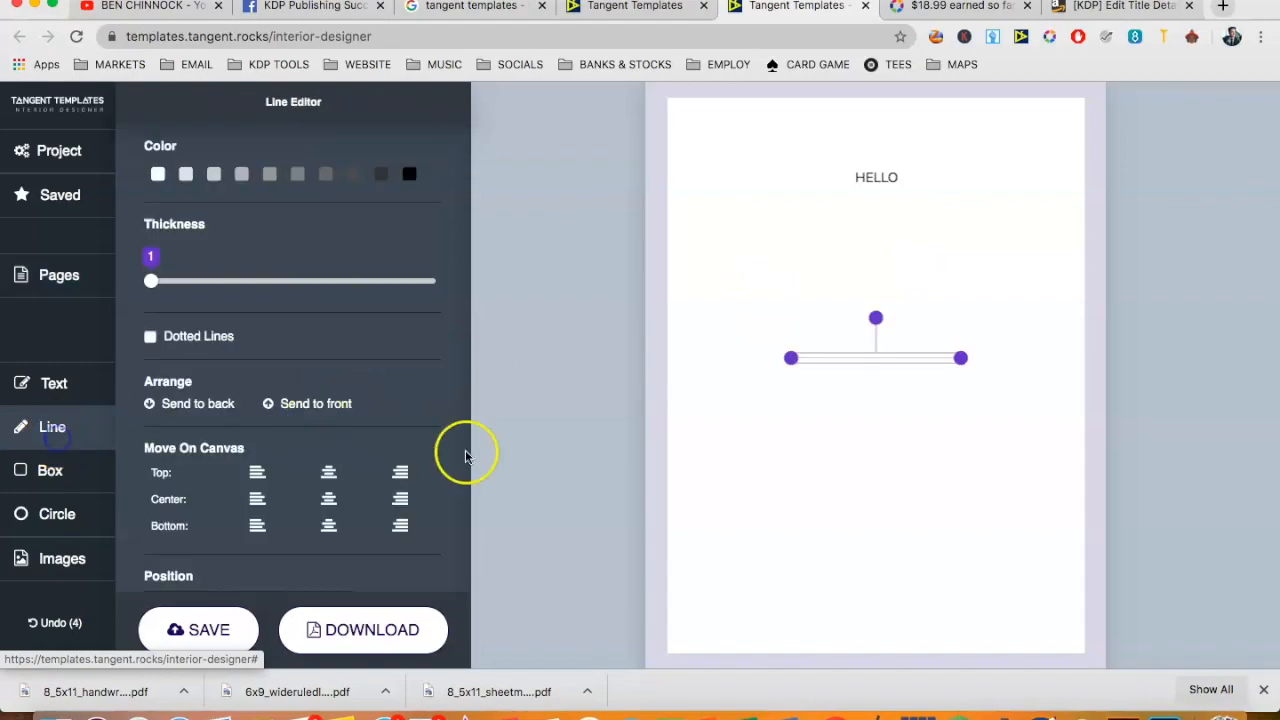
drag(892, 359, 1046, 236)
- Add a box and a circle to the middle of the page, and open the image categories
click(47, 470)
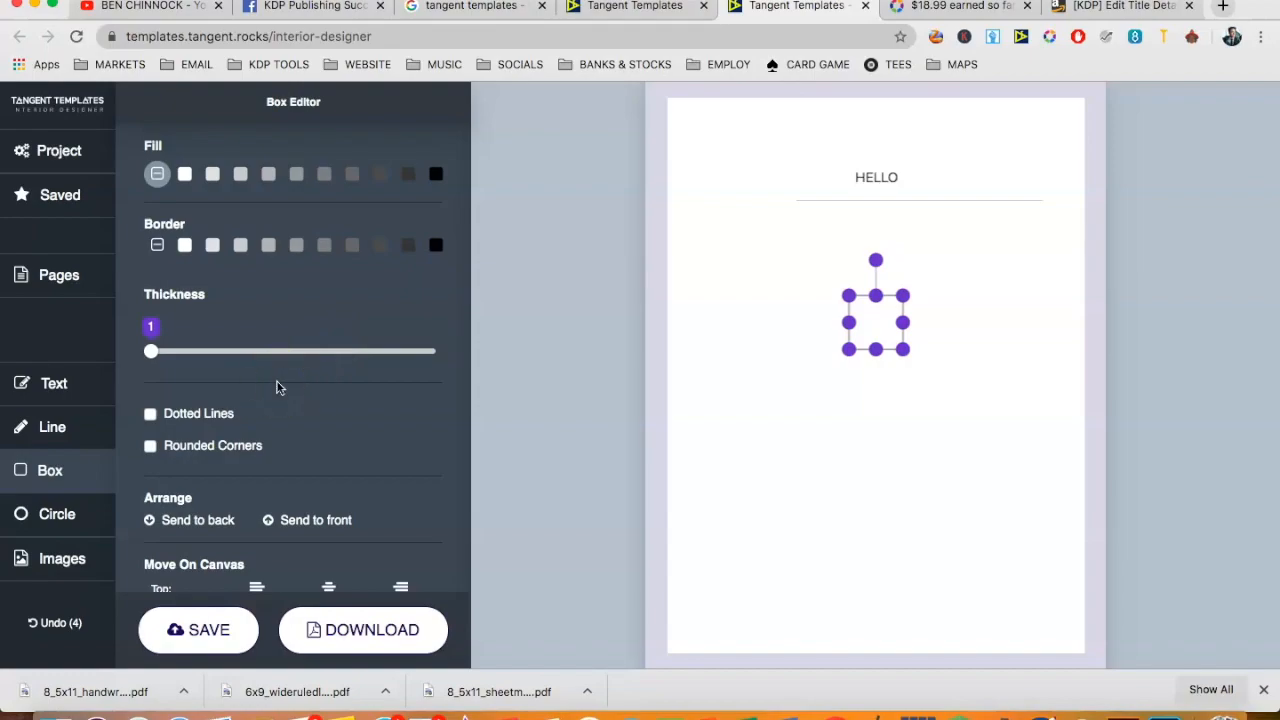
click(57, 514)
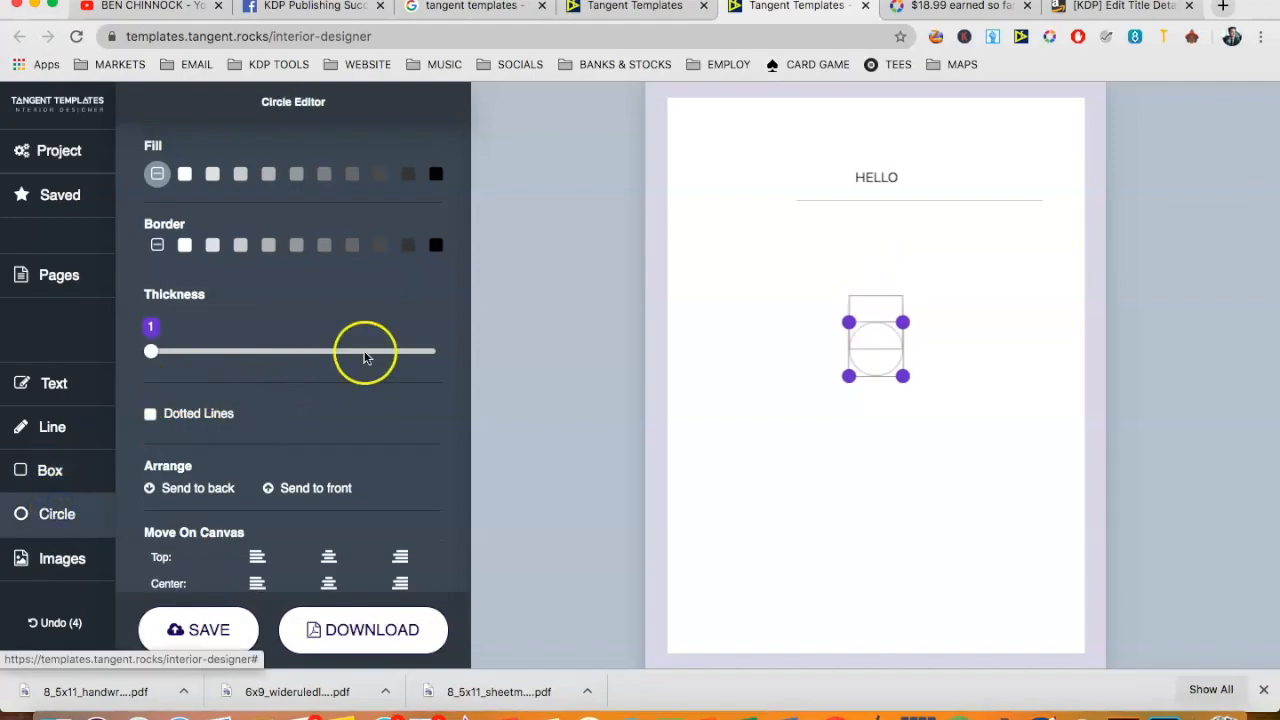
click(78, 558)
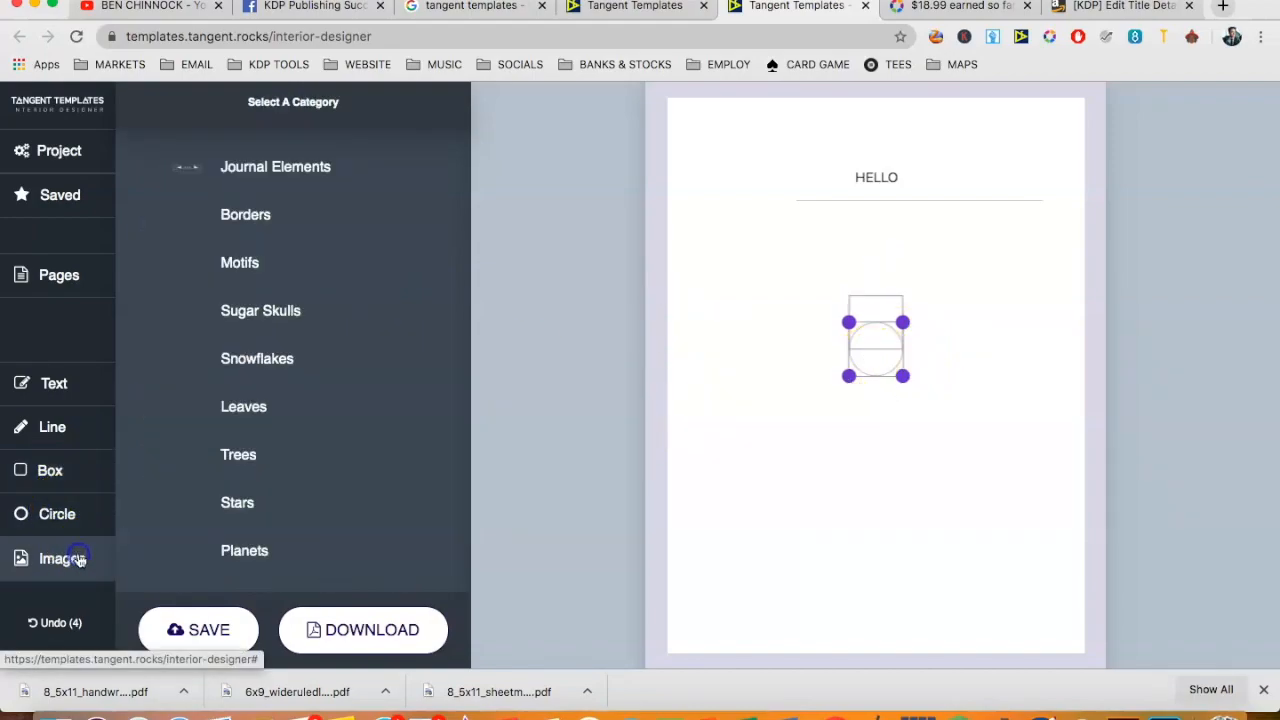
- Add the dotted corner ornament from Journal Elements, enlarge it to about 1.6 inches square and place it in the page's lower-left corner
click(325, 188)
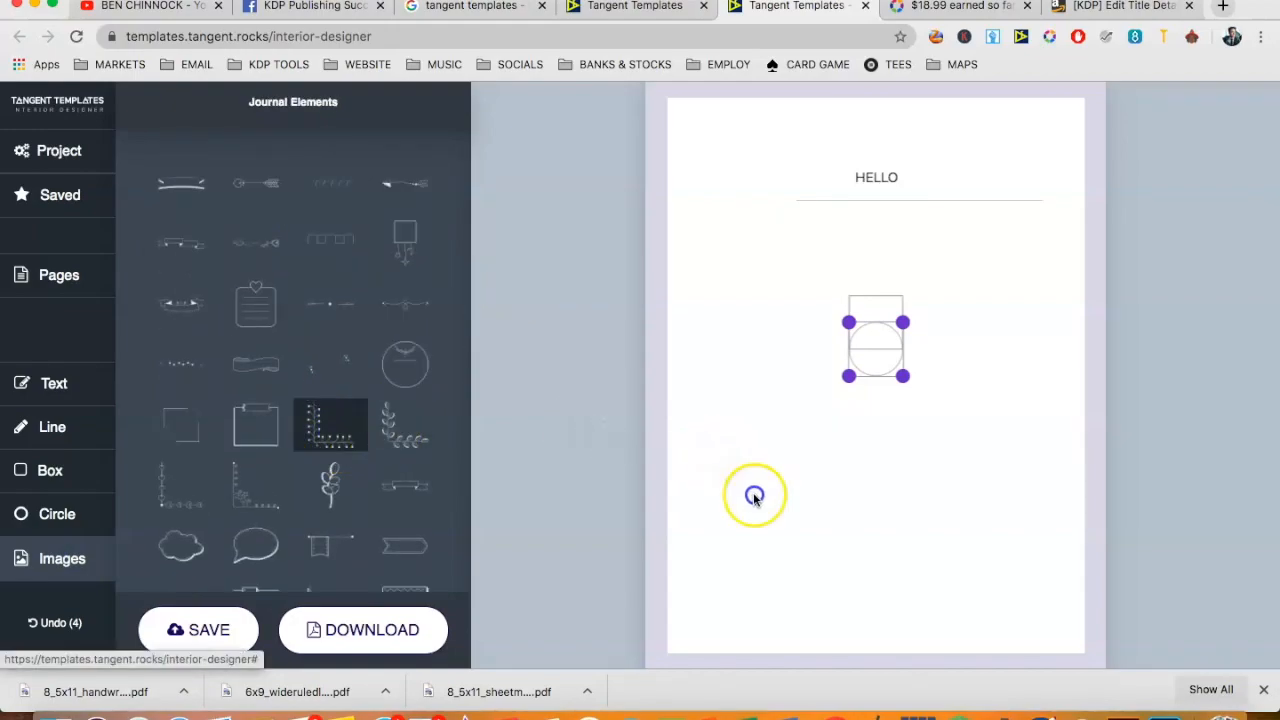
click(325, 435)
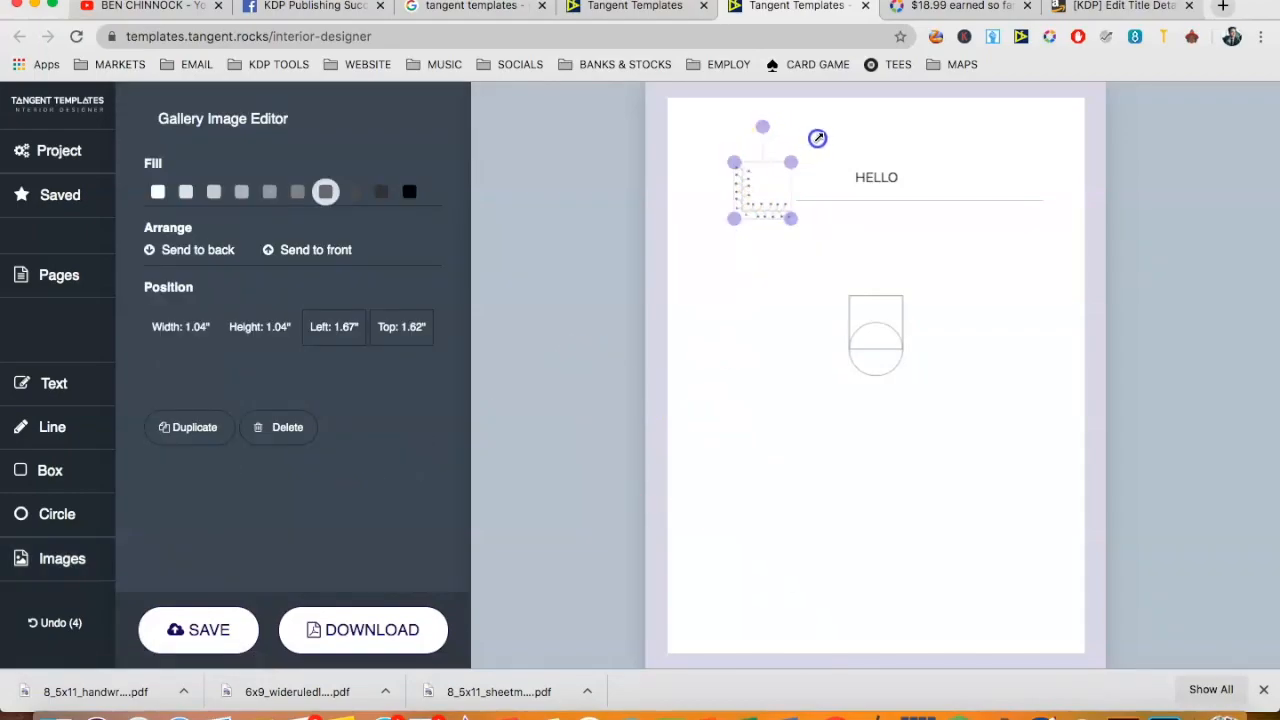
drag(817, 138, 823, 129)
drag(749, 191, 699, 633)
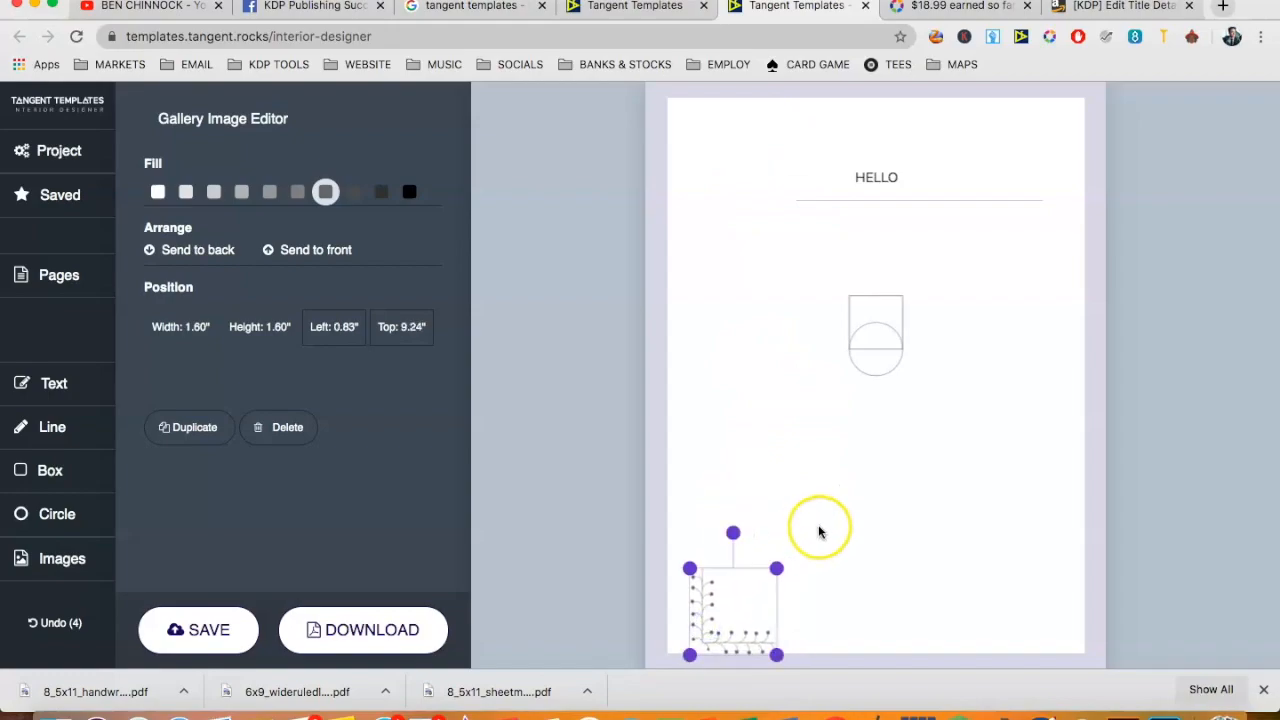
click(725, 461)
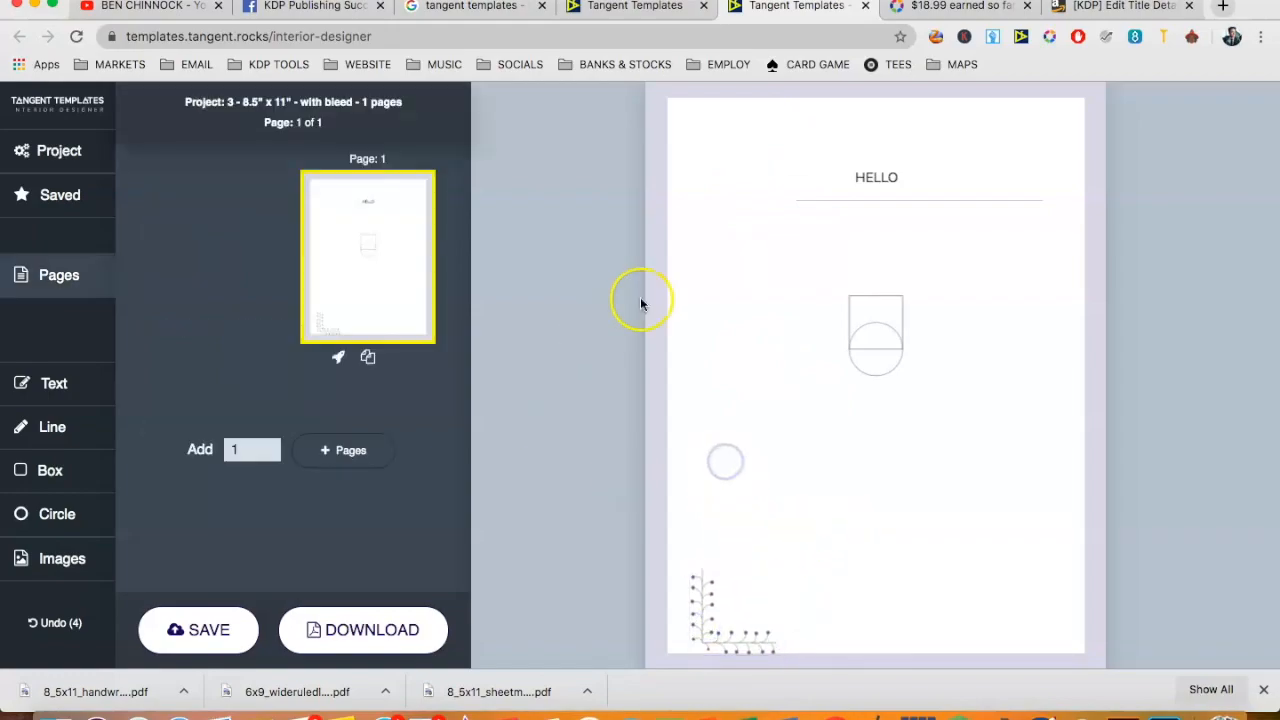
- Return to the Hand Writing Paper page, open the Tangent Builder and switch it to classic mode
click(644, 14)
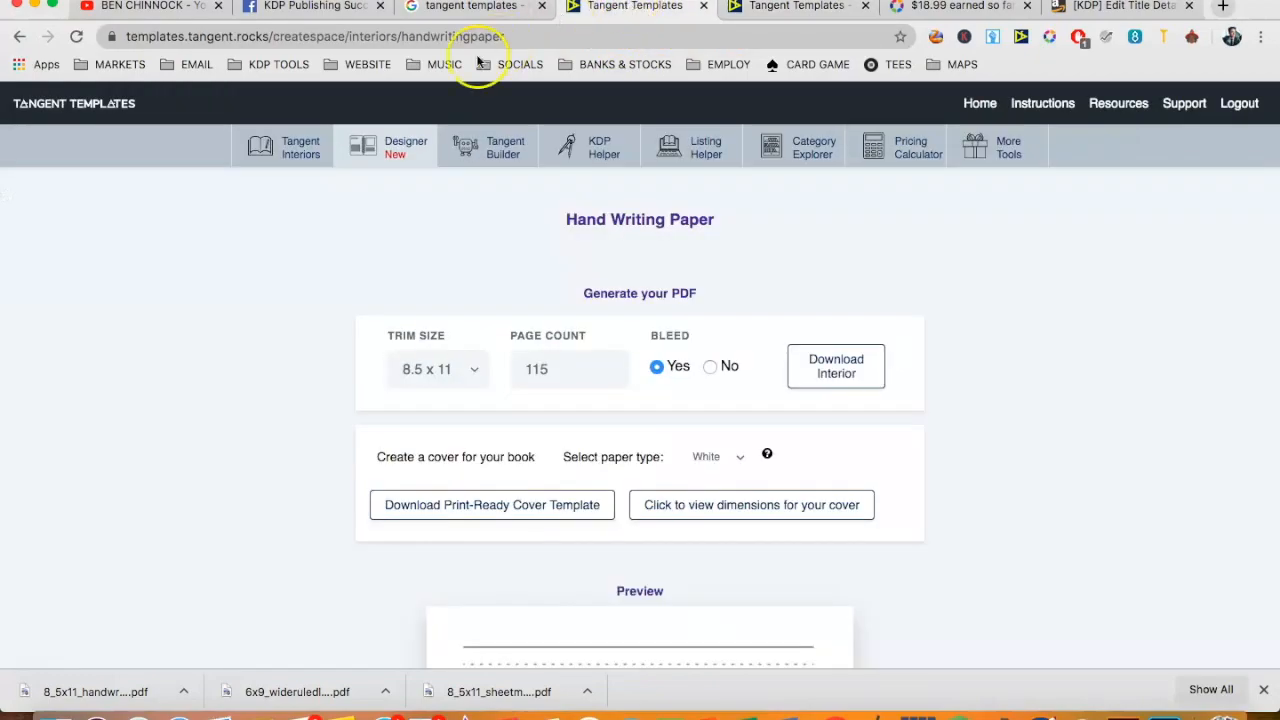
click(513, 158)
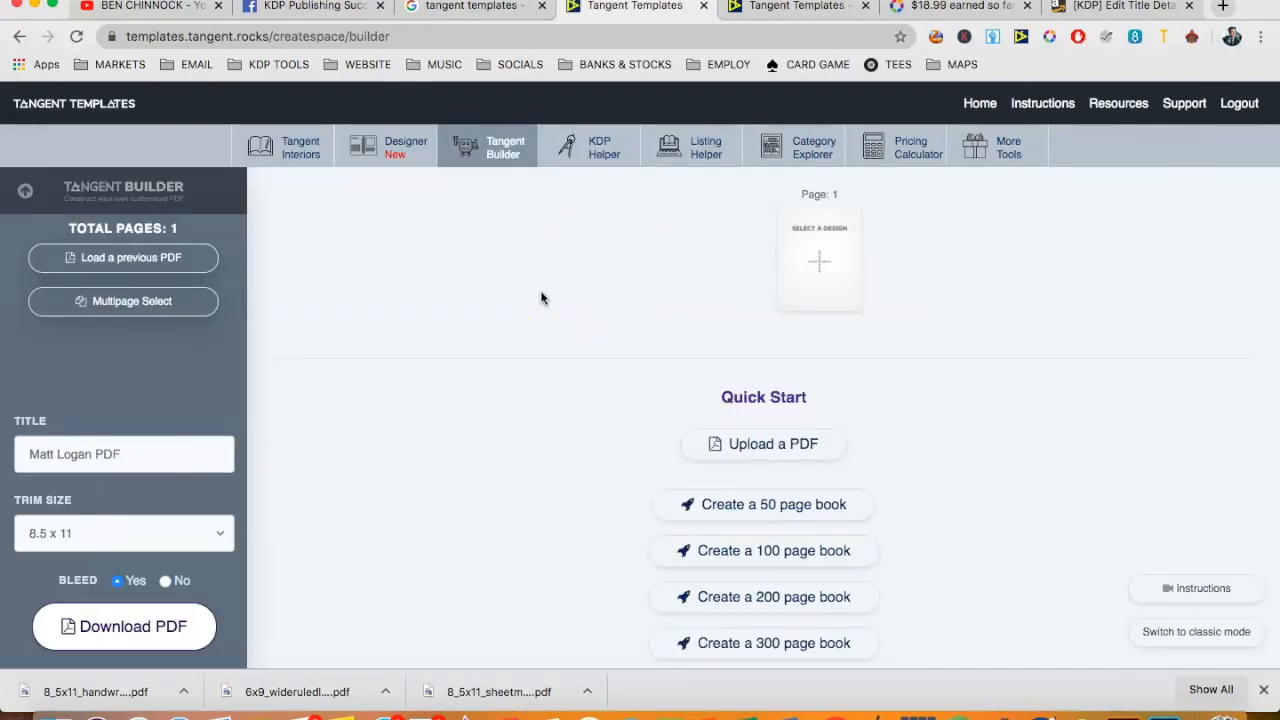
click(766, 281)
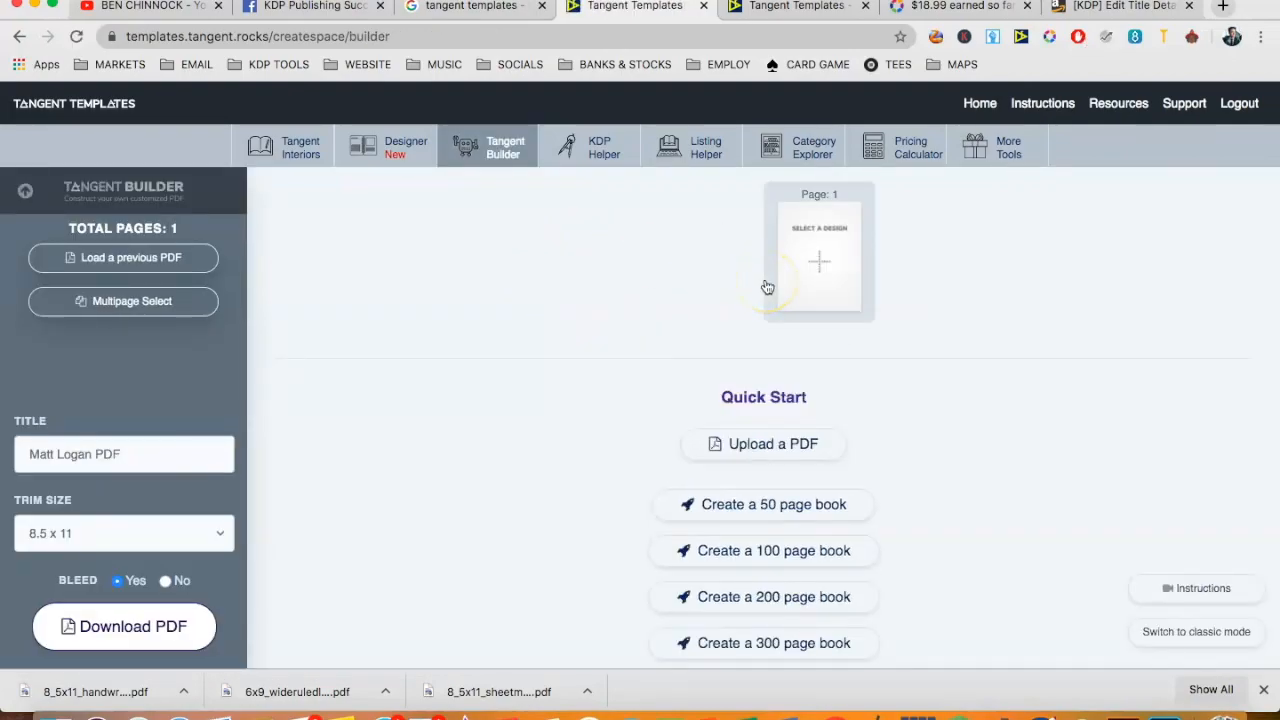
click(1155, 631)
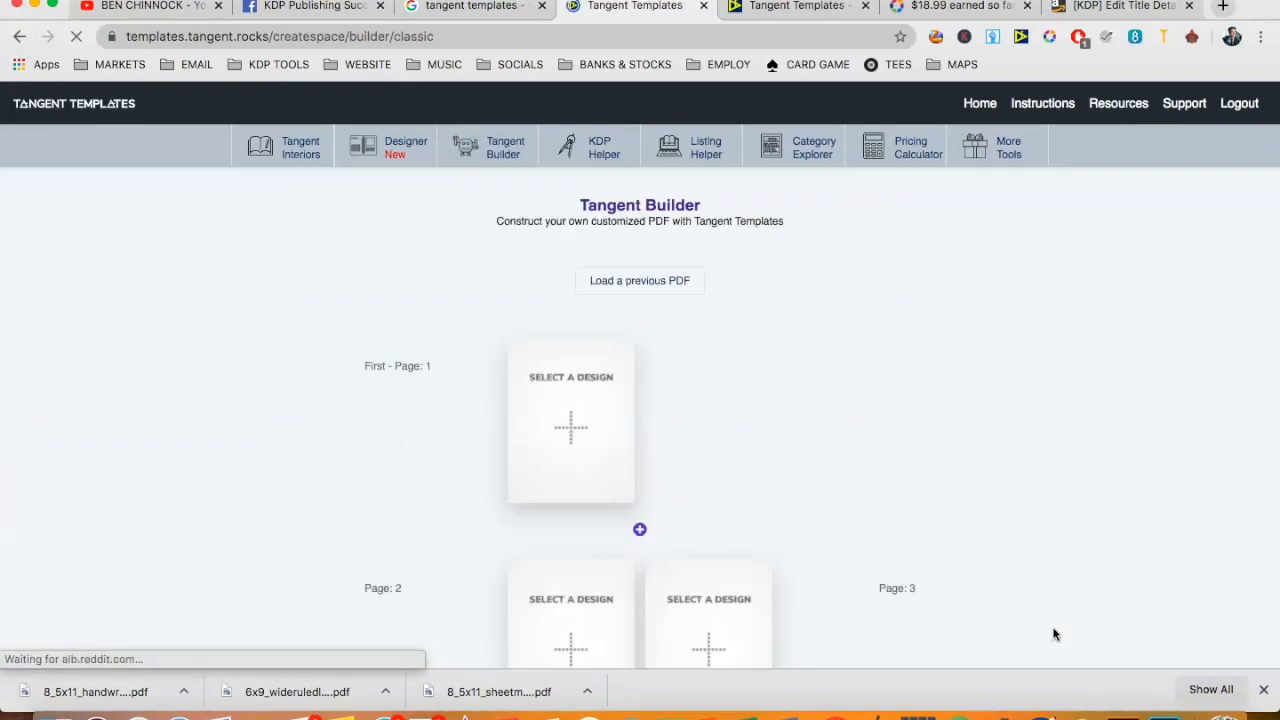
scroll(888, 510, down, 3)
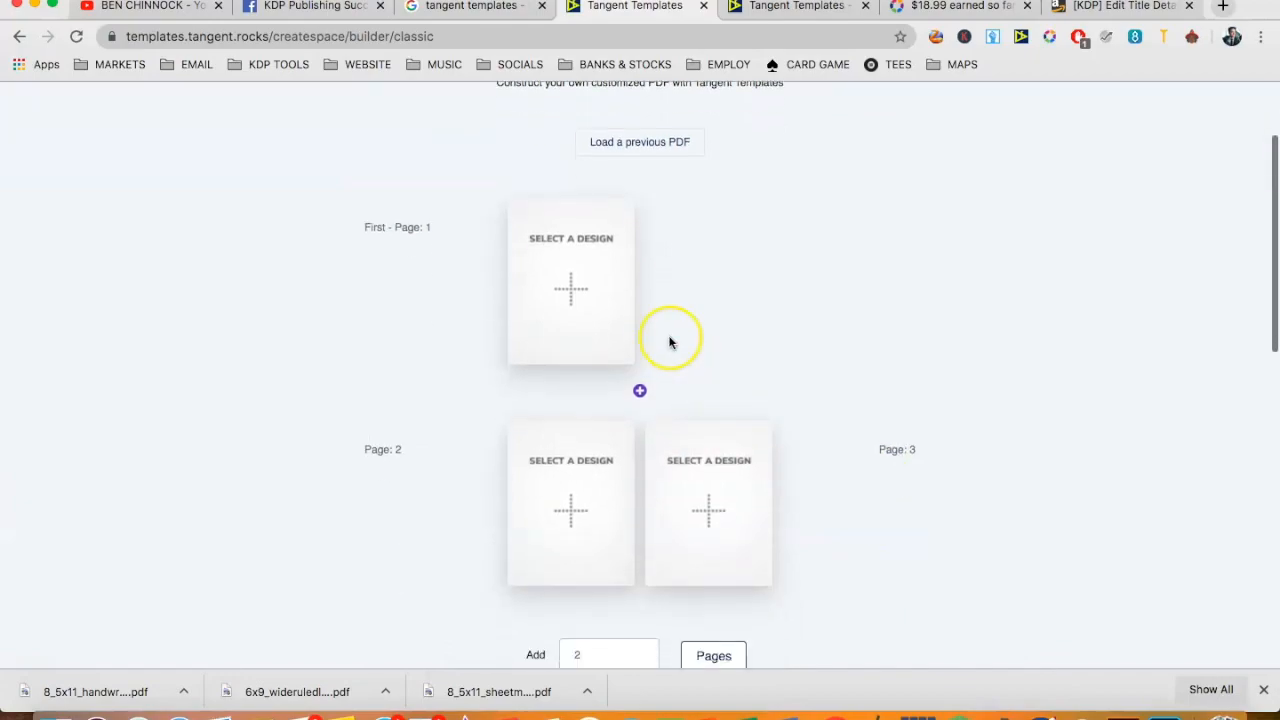
- Assign the Blank template to page 1 and College Ruled Line Paper to page 2
click(568, 298)
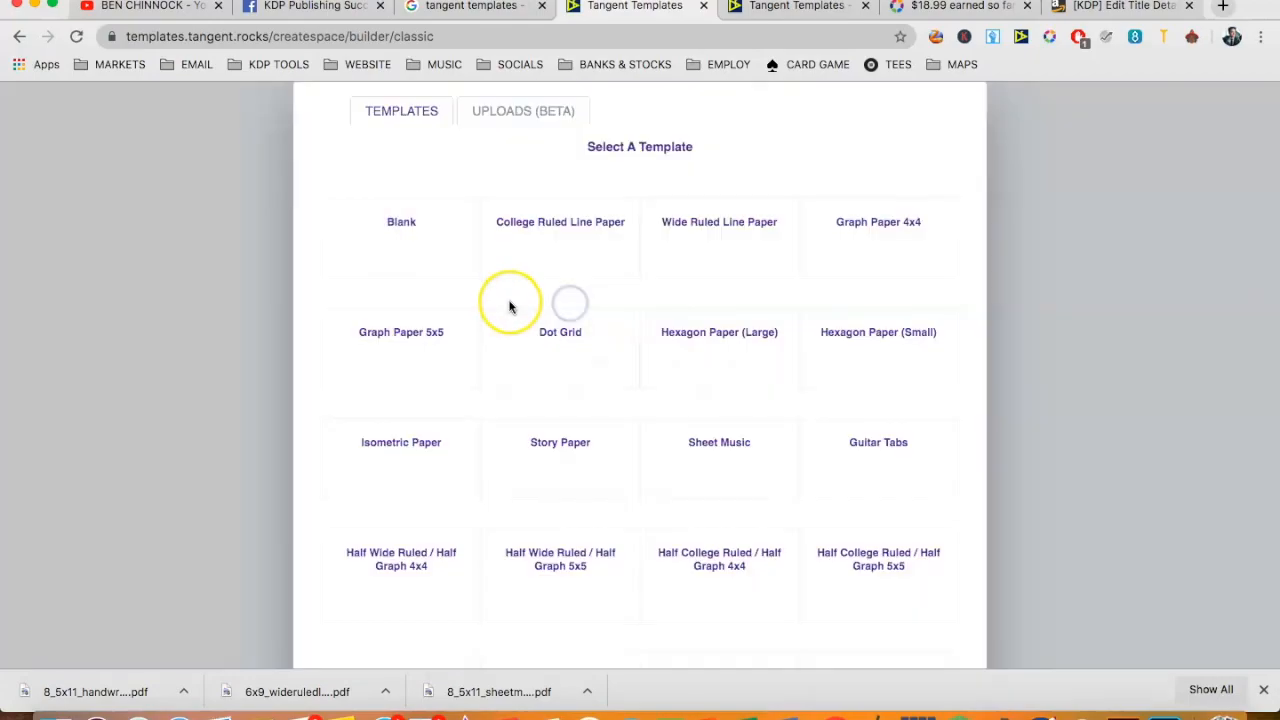
click(423, 349)
scroll(517, 383, down, 3)
click(531, 368)
click(517, 289)
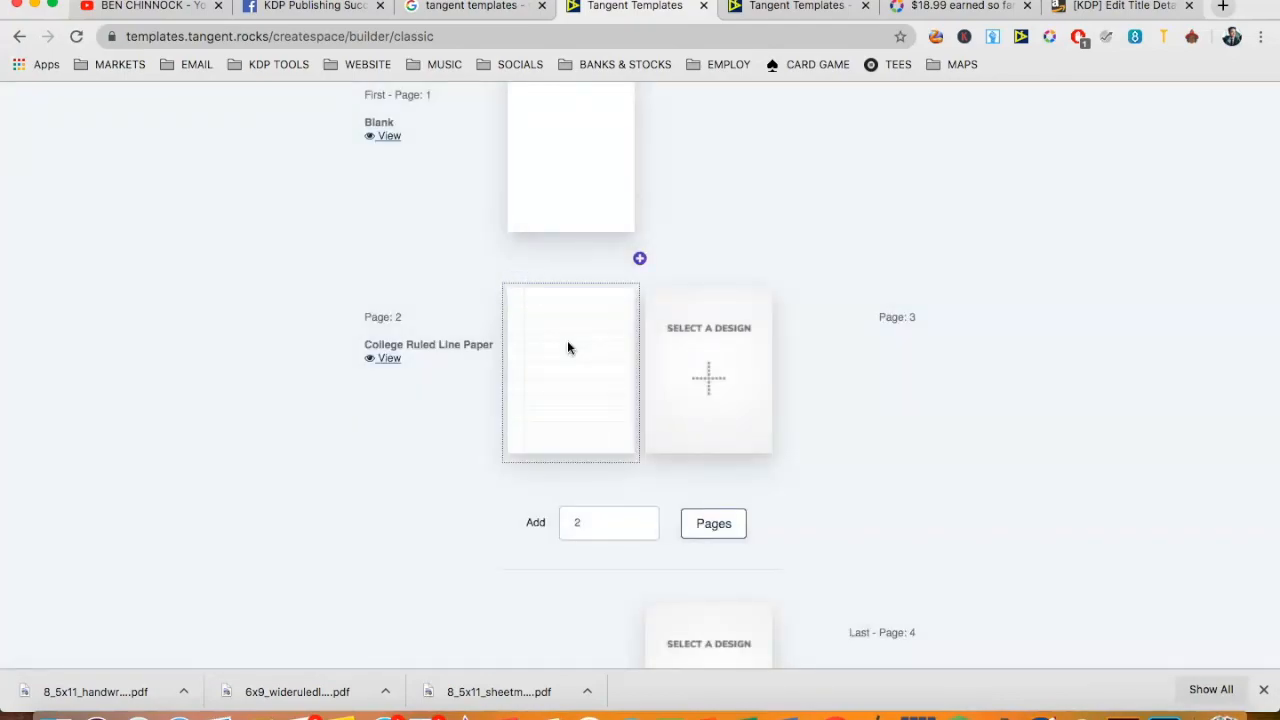
scroll(567, 347, up, 3)
scroll(631, 323, down, 2)
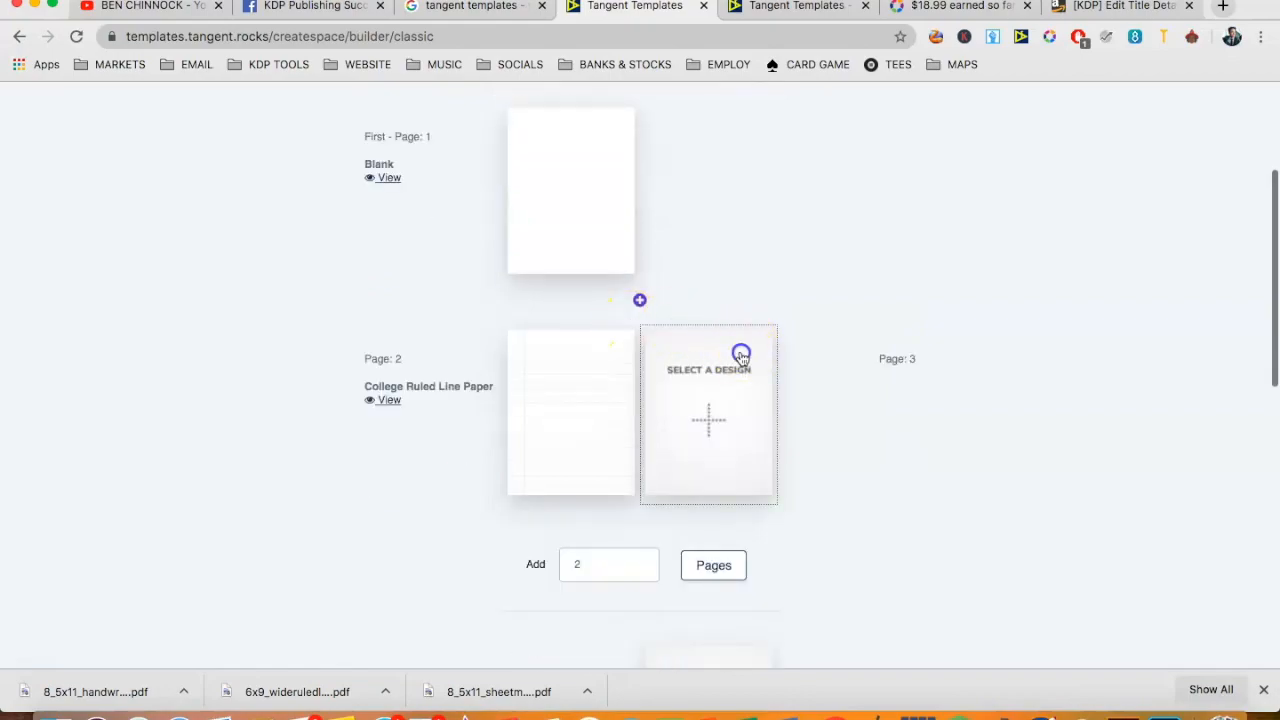
- View the PDF upload option for page 3 and assign the Blank template to that page
click(743, 351)
click(531, 110)
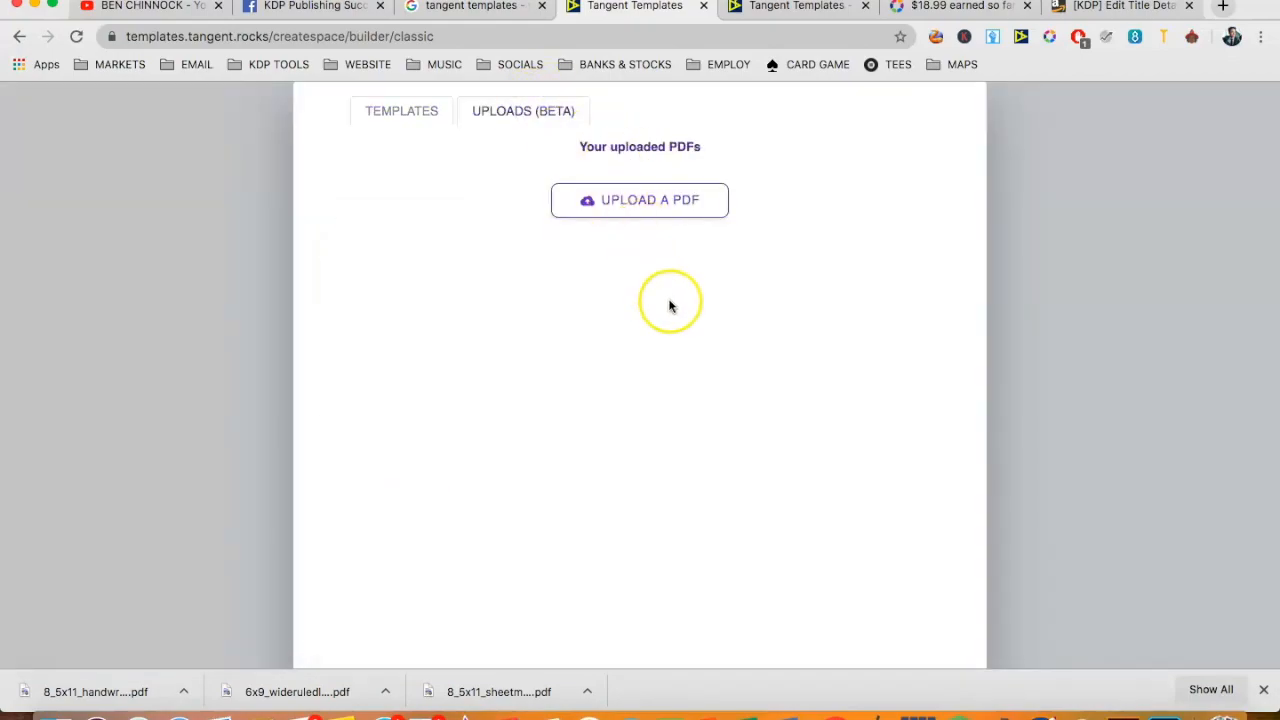
click(1114, 332)
- Open the KDP Helper and generate dimensions for a 6 x 9 book with 120 pages, white paper and no interior bleed
scroll(880, 345, up, 2)
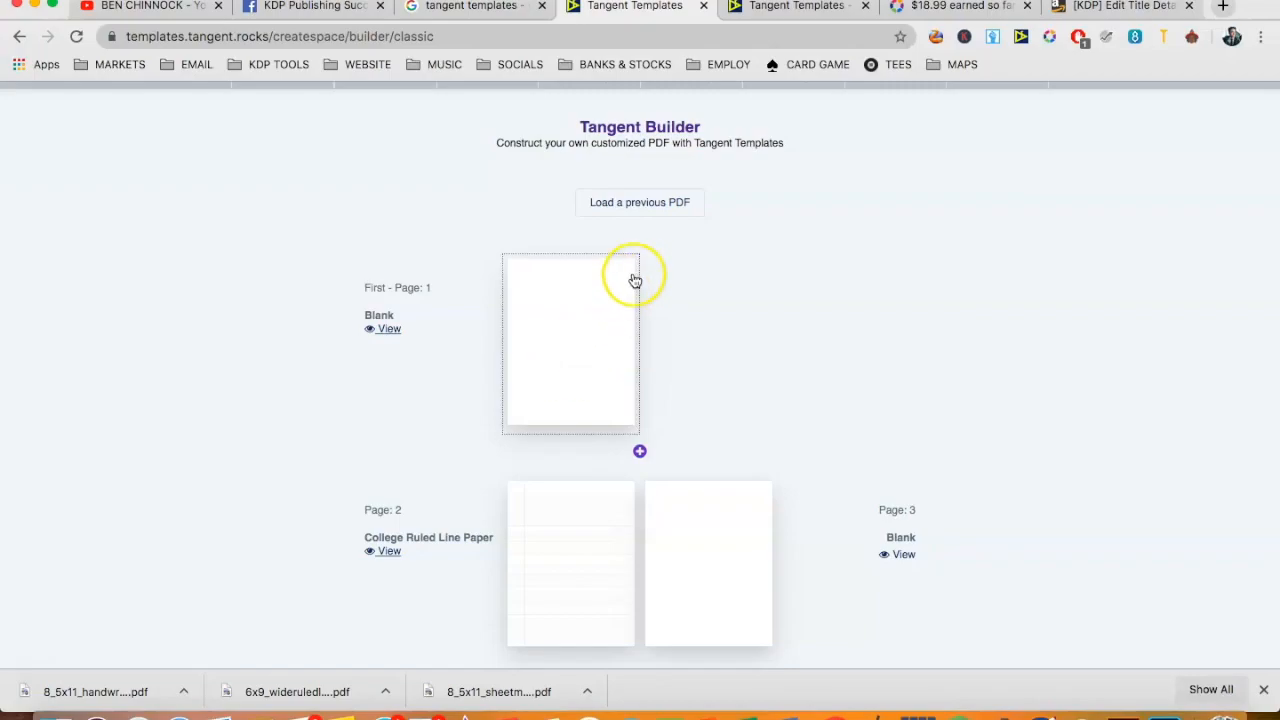
scroll(632, 274, up, 2)
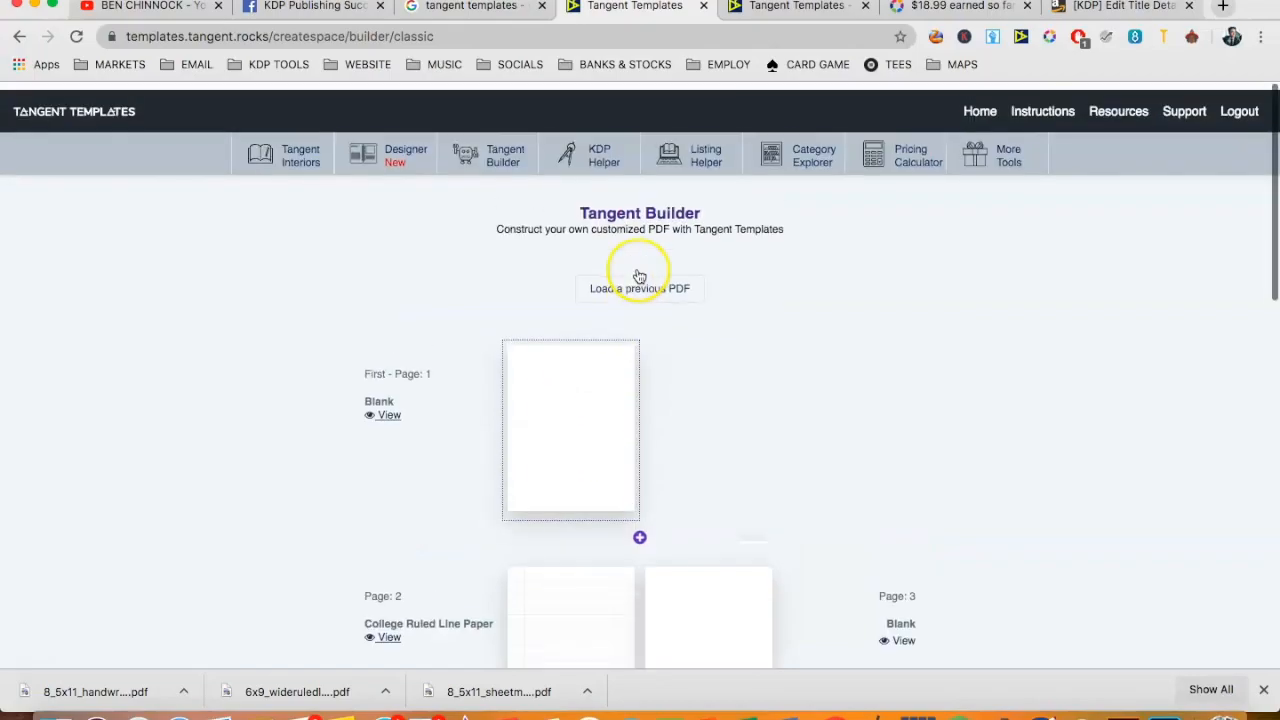
click(585, 141)
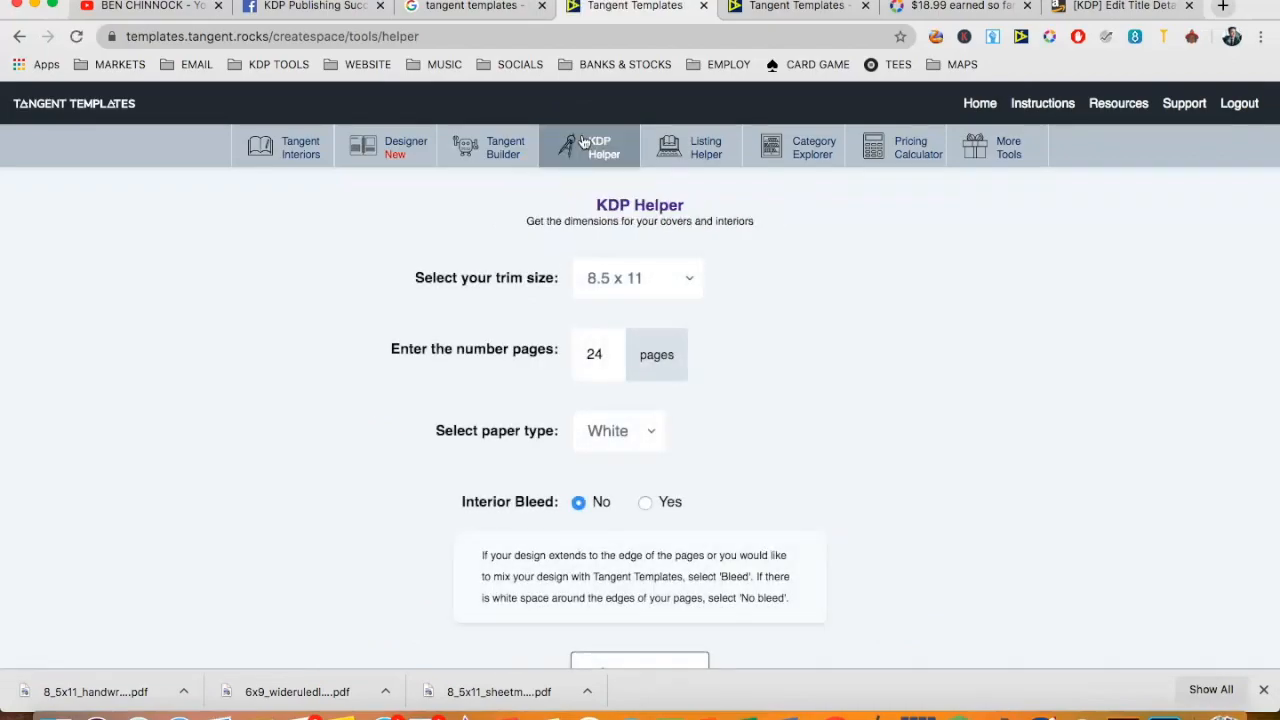
scroll(716, 250, down, 3)
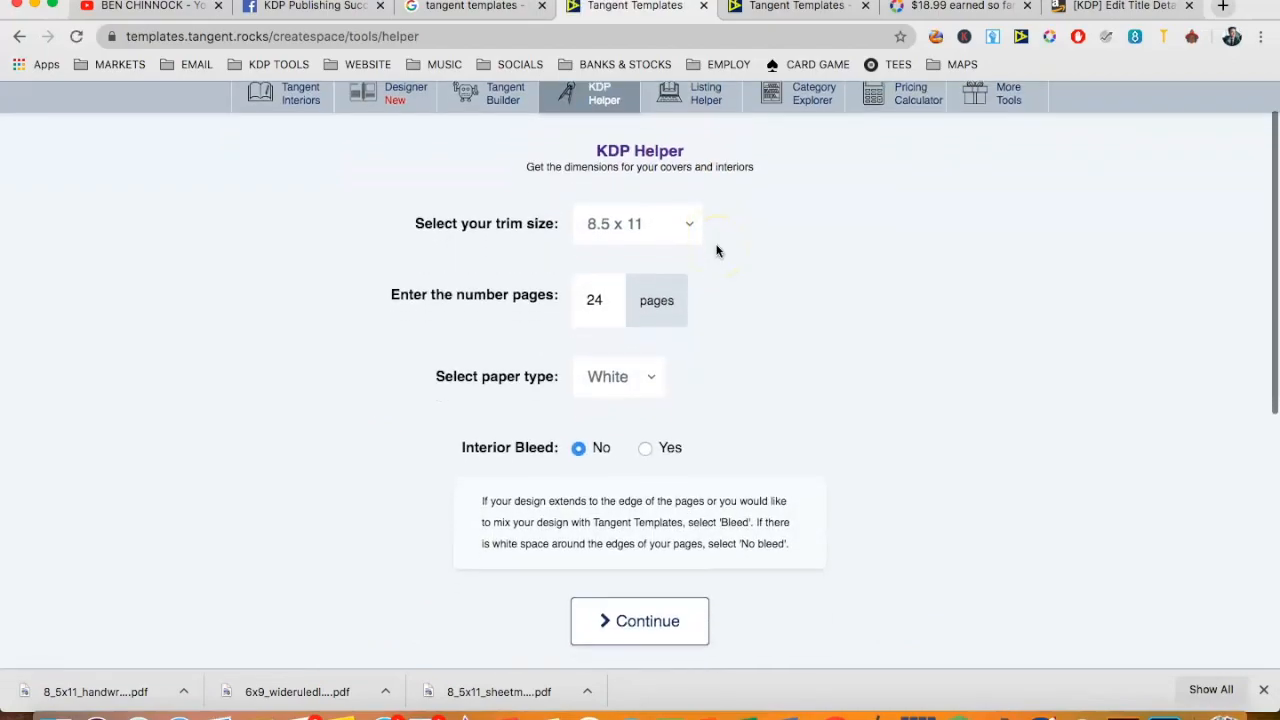
double_click(608, 243)
key(BackSpace)
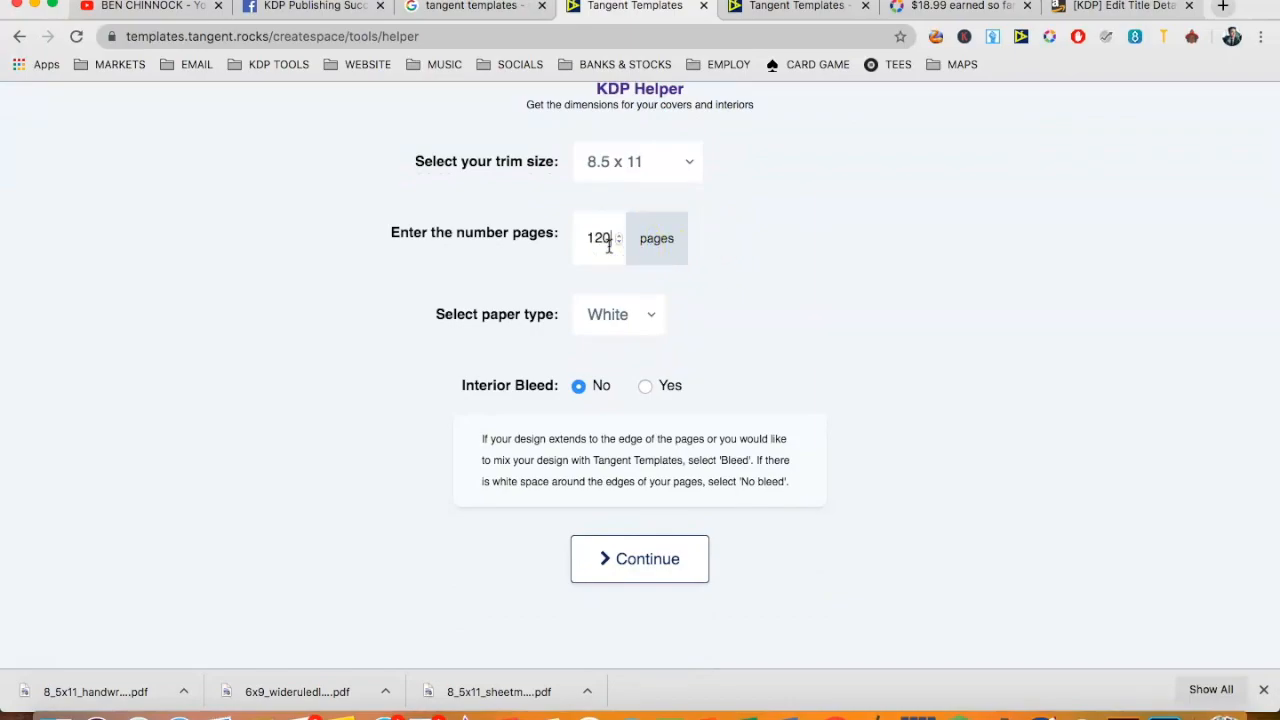
click(640, 160)
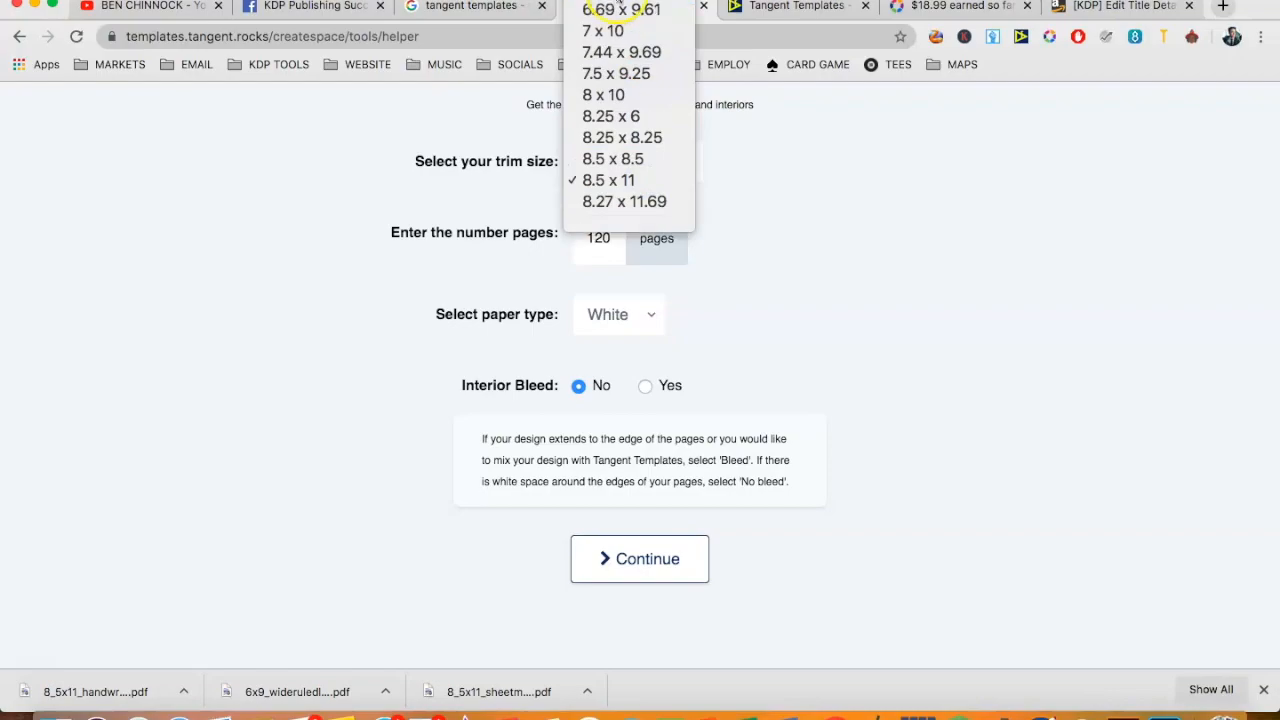
click(623, 59)
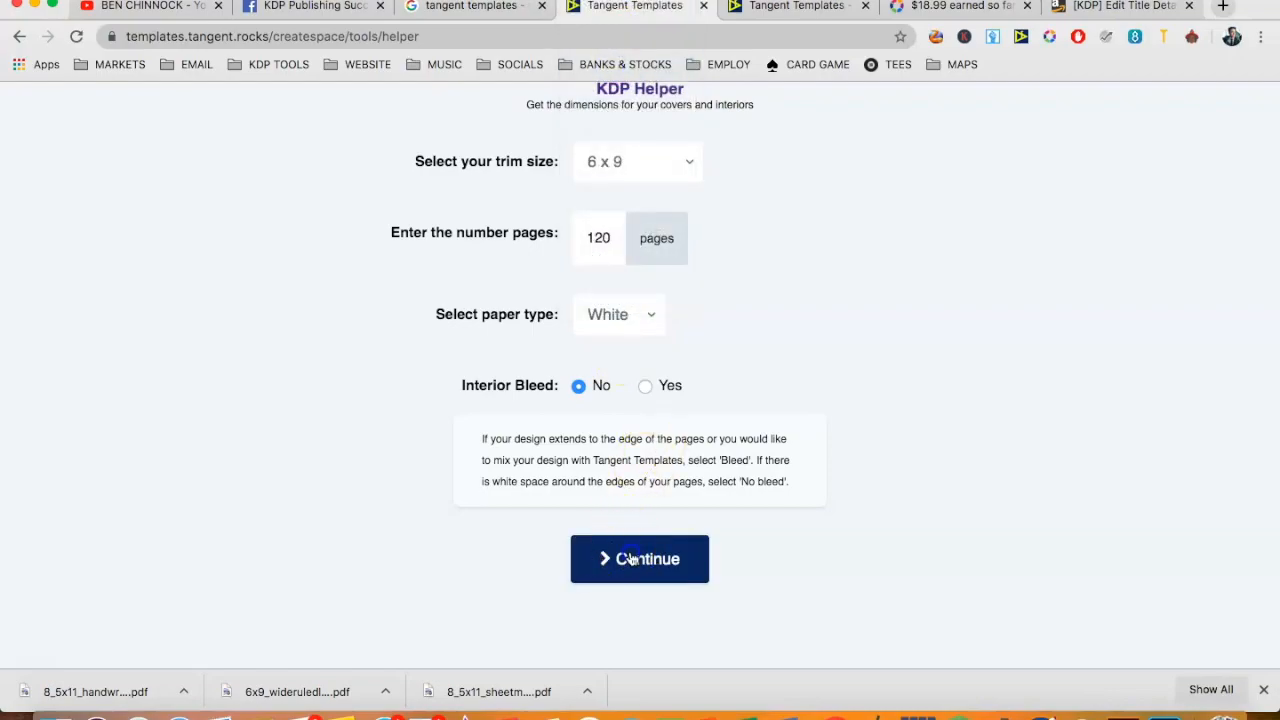
click(628, 558)
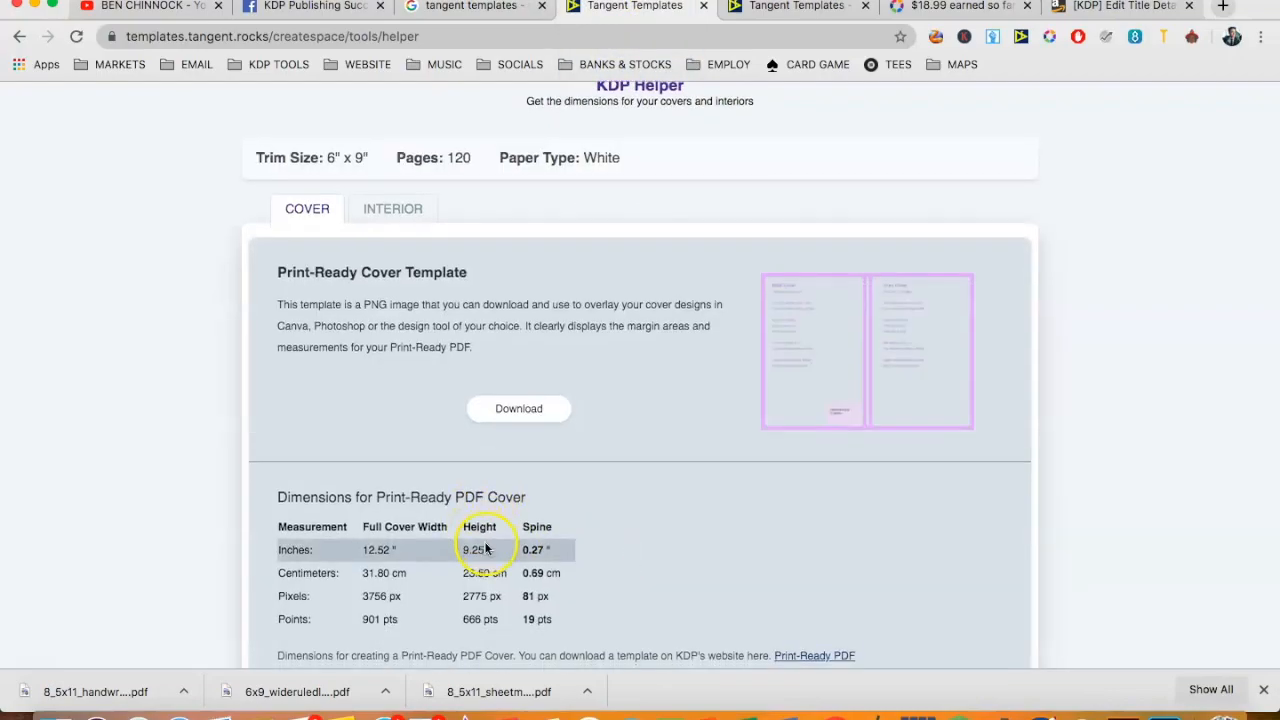
- Examine the print-ready cover dimensions, followed by the interior template and interior page dimensions
scroll(486, 549, down, 2)
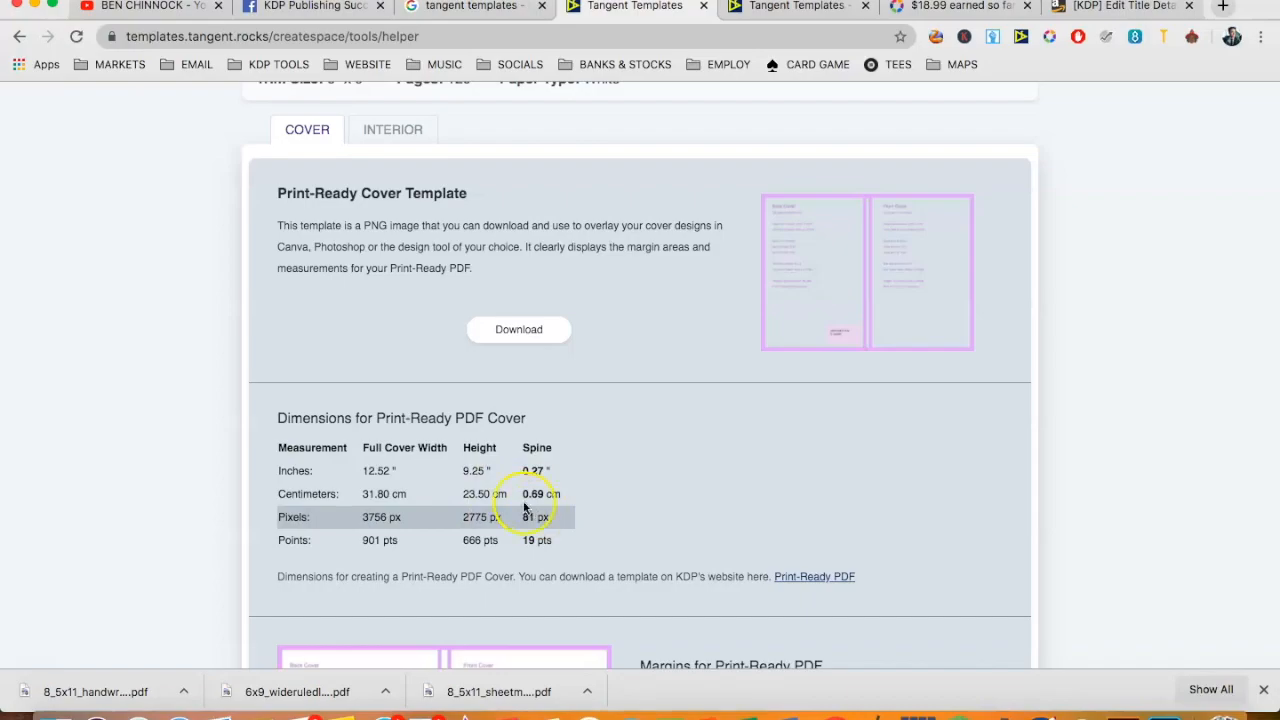
drag(498, 470, 352, 470)
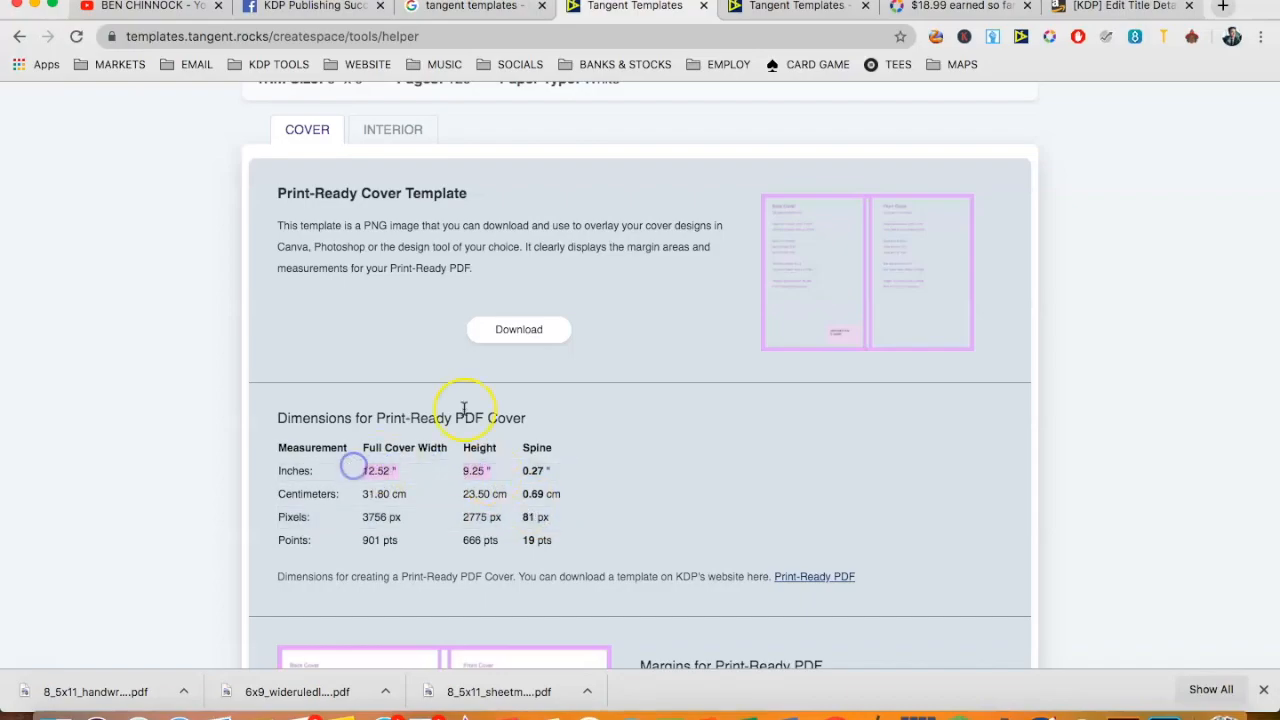
scroll(491, 400, up, 2)
click(424, 215)
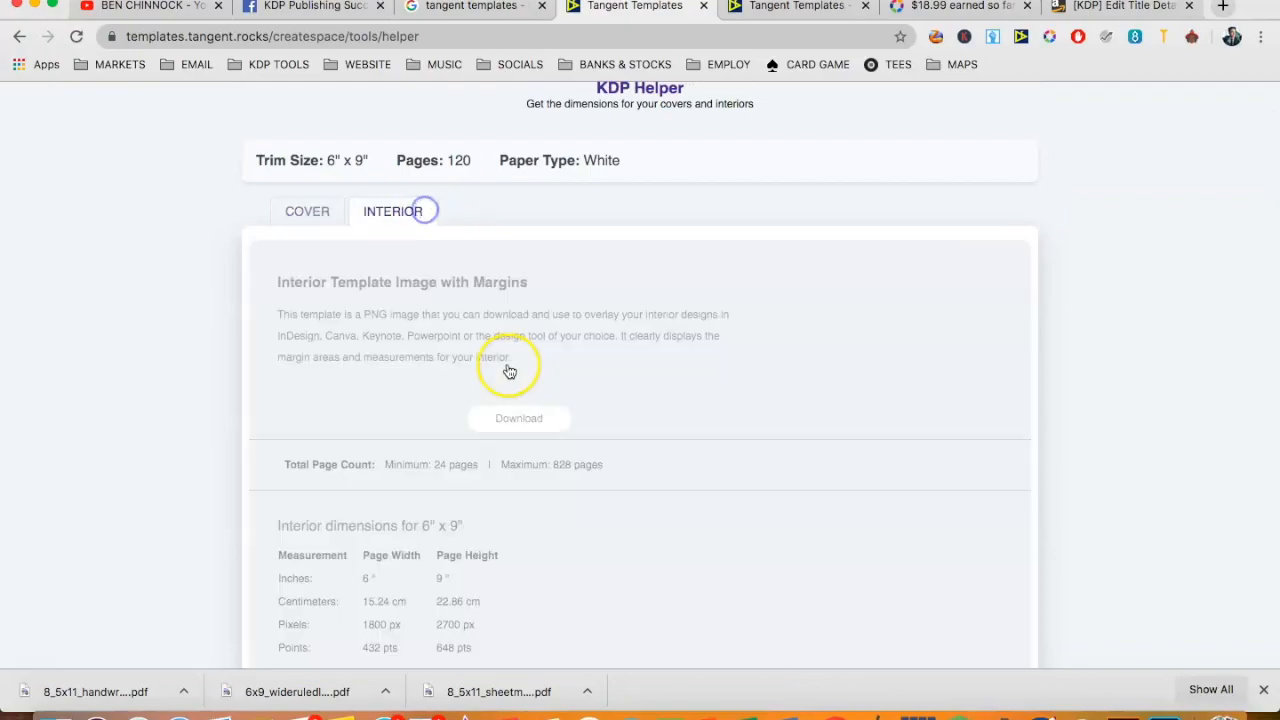
scroll(509, 371, down, 5)
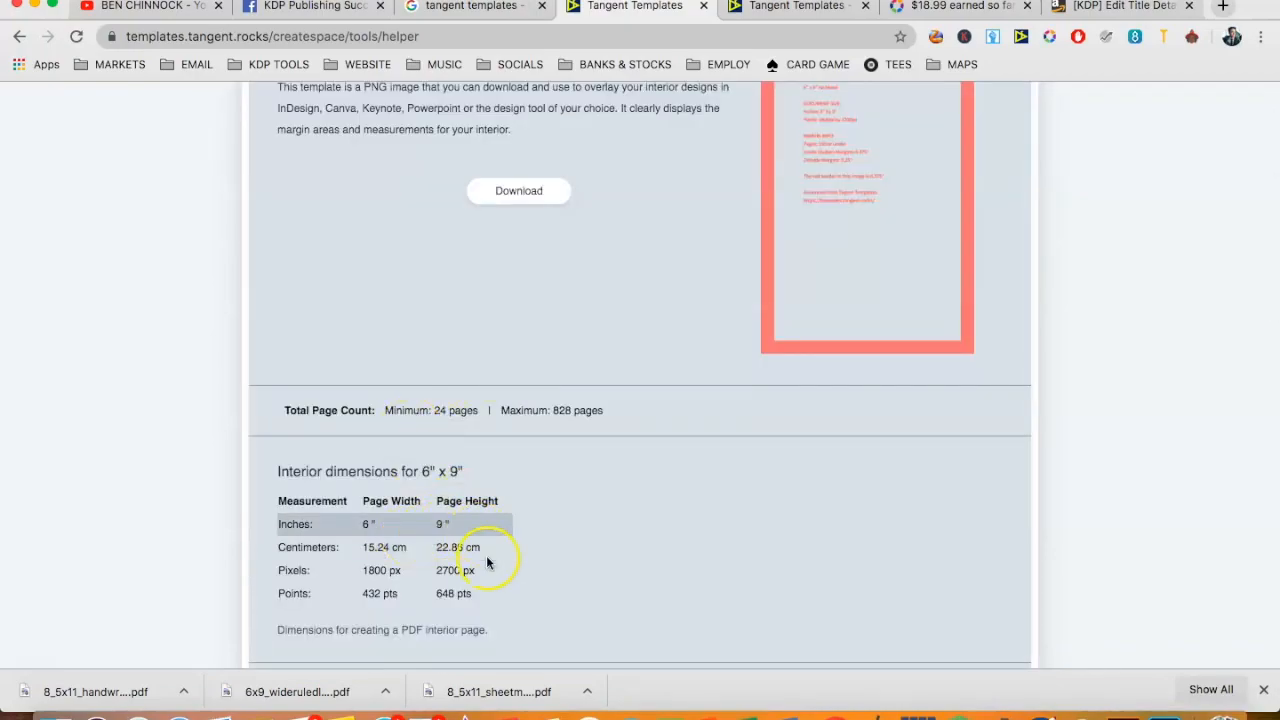
- Open the Listing Helper and look over its title, subtitle, preview and description fields
scroll(700, 233, up, 7)
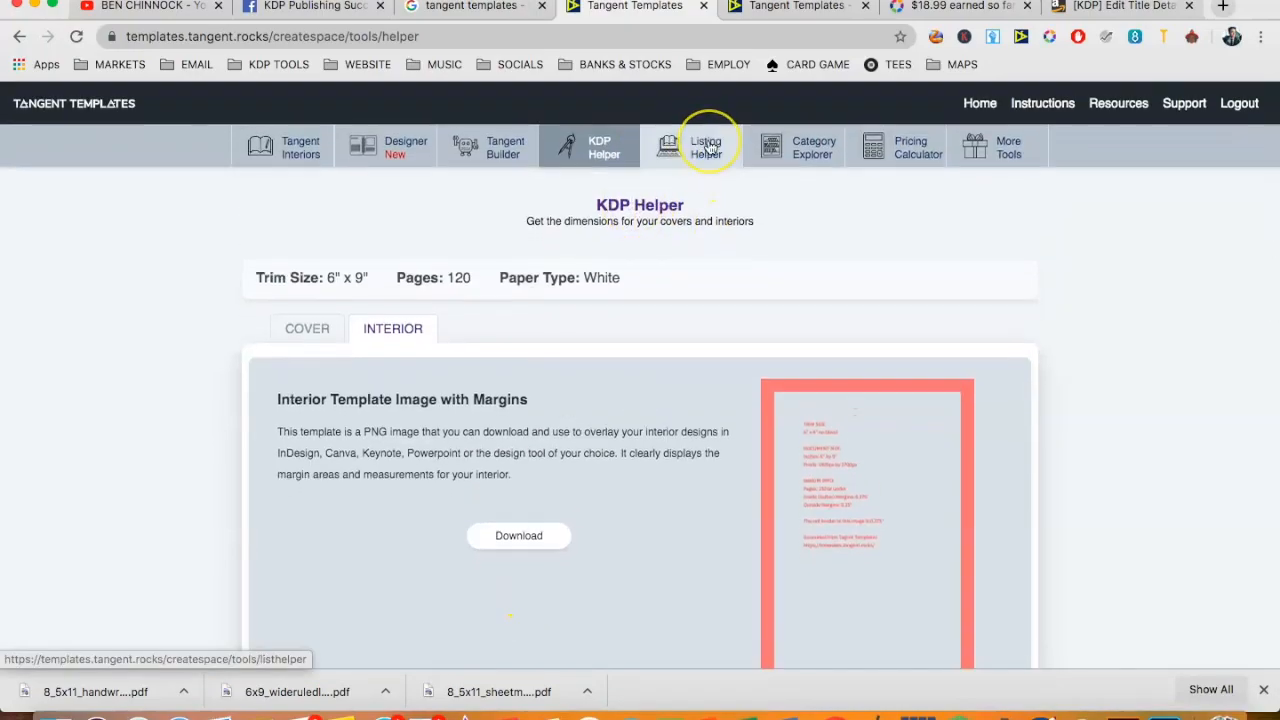
click(709, 147)
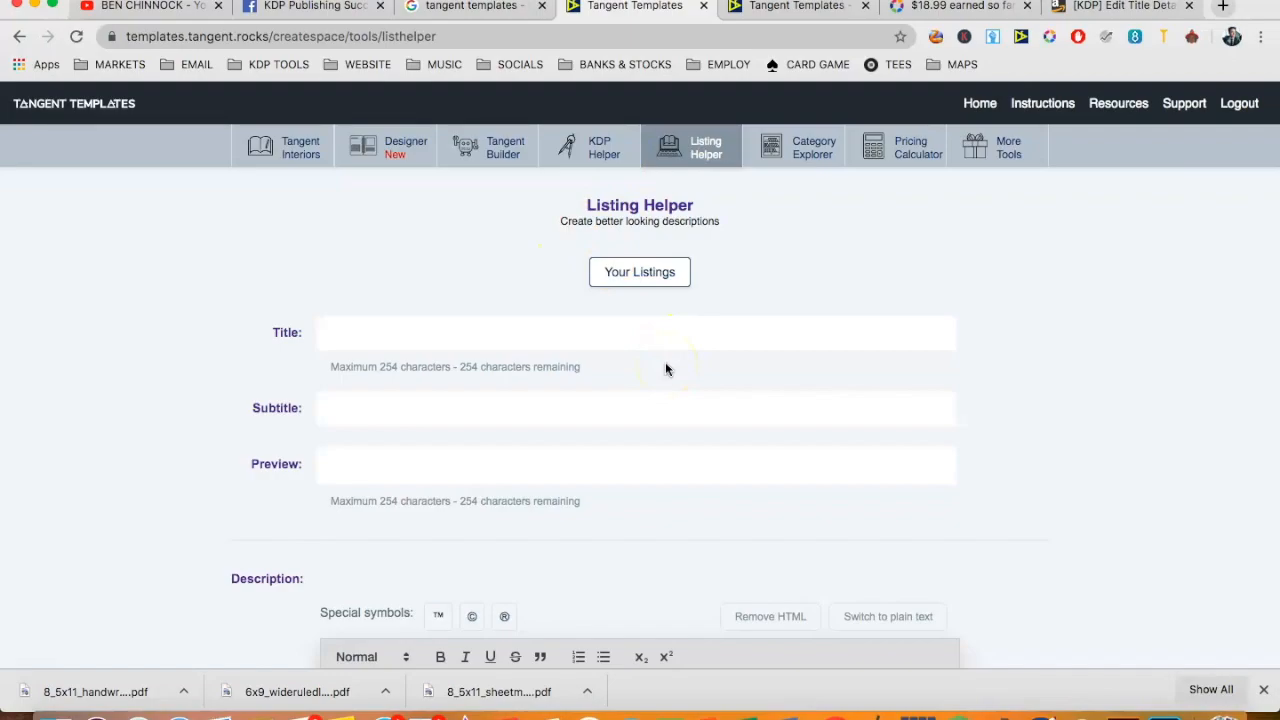
scroll(665, 369, down, 5)
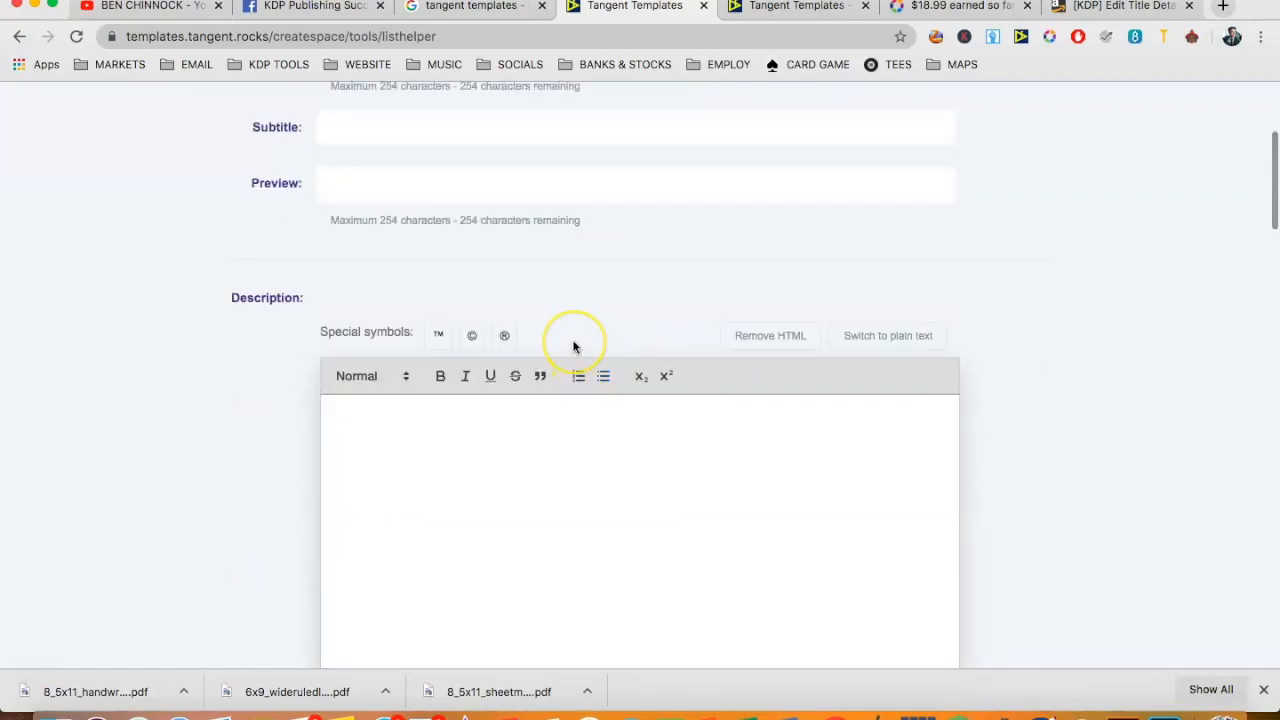
scroll(574, 346, up, 5)
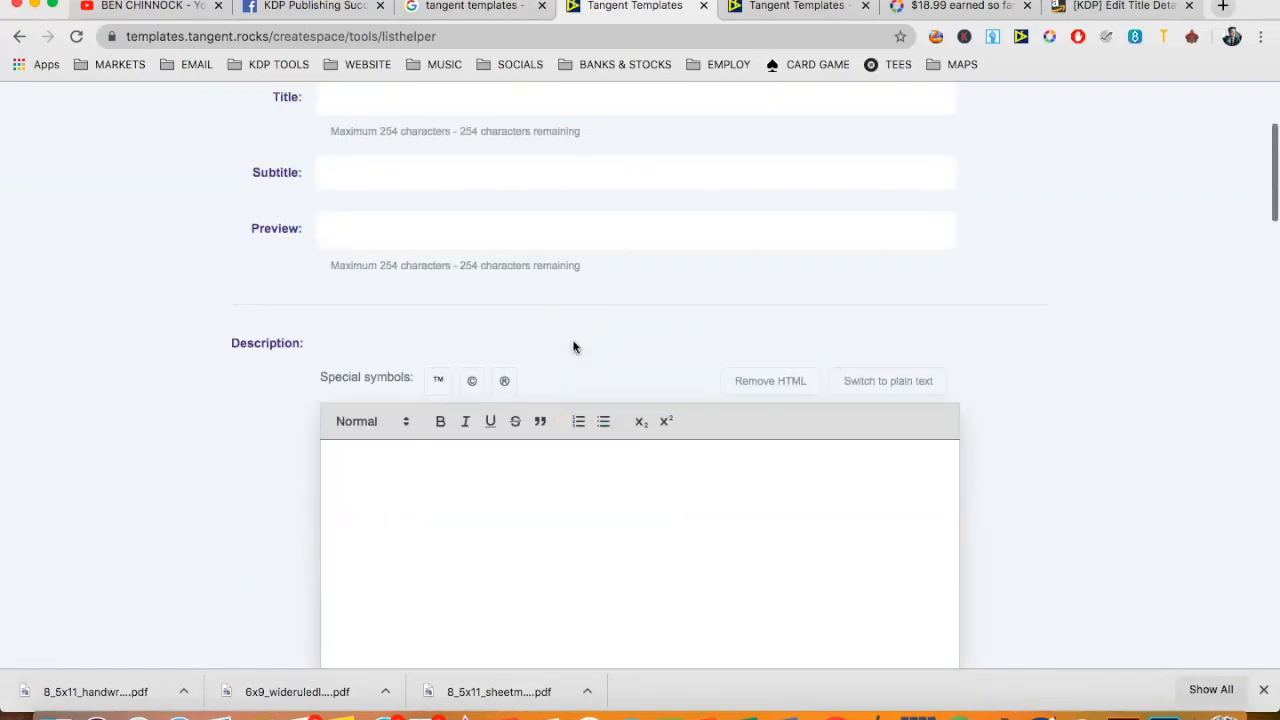
scroll(757, 262, down, 3)
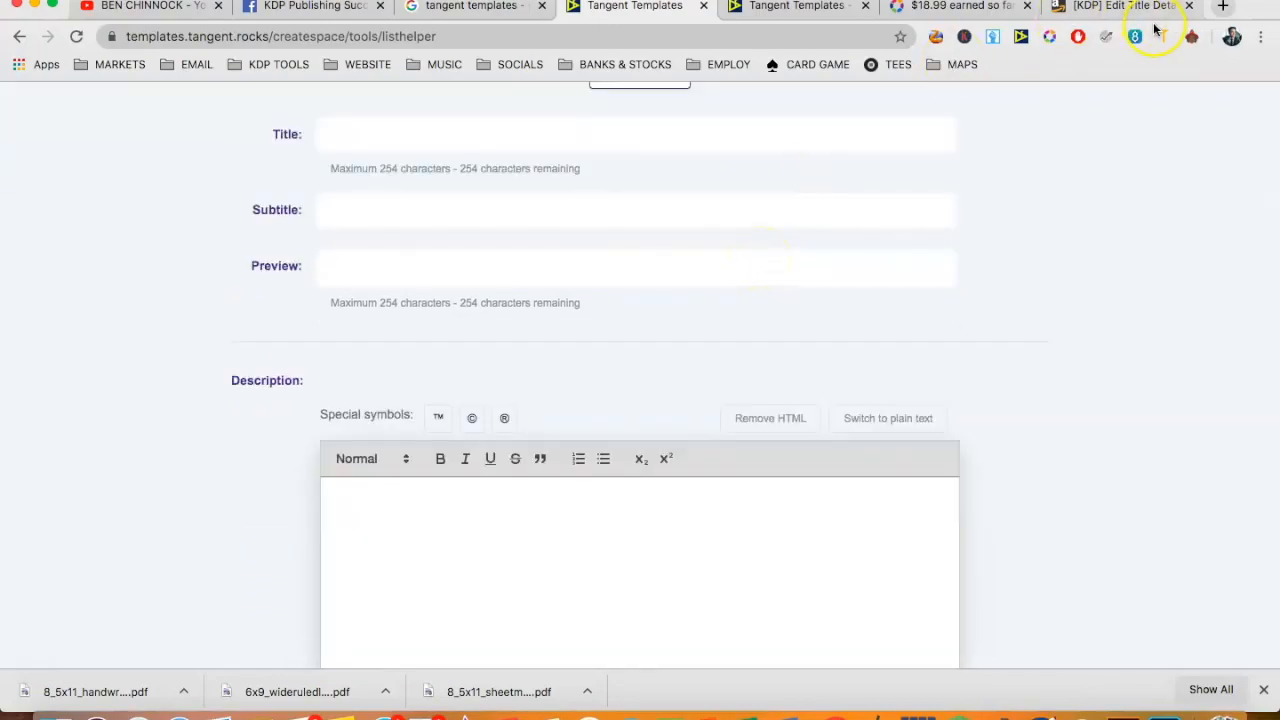
- Close the browser tab with the KDP Edit Title Details page
click(1188, 8)
scroll(594, 323, up, 3)
scroll(406, 394, down, 6)
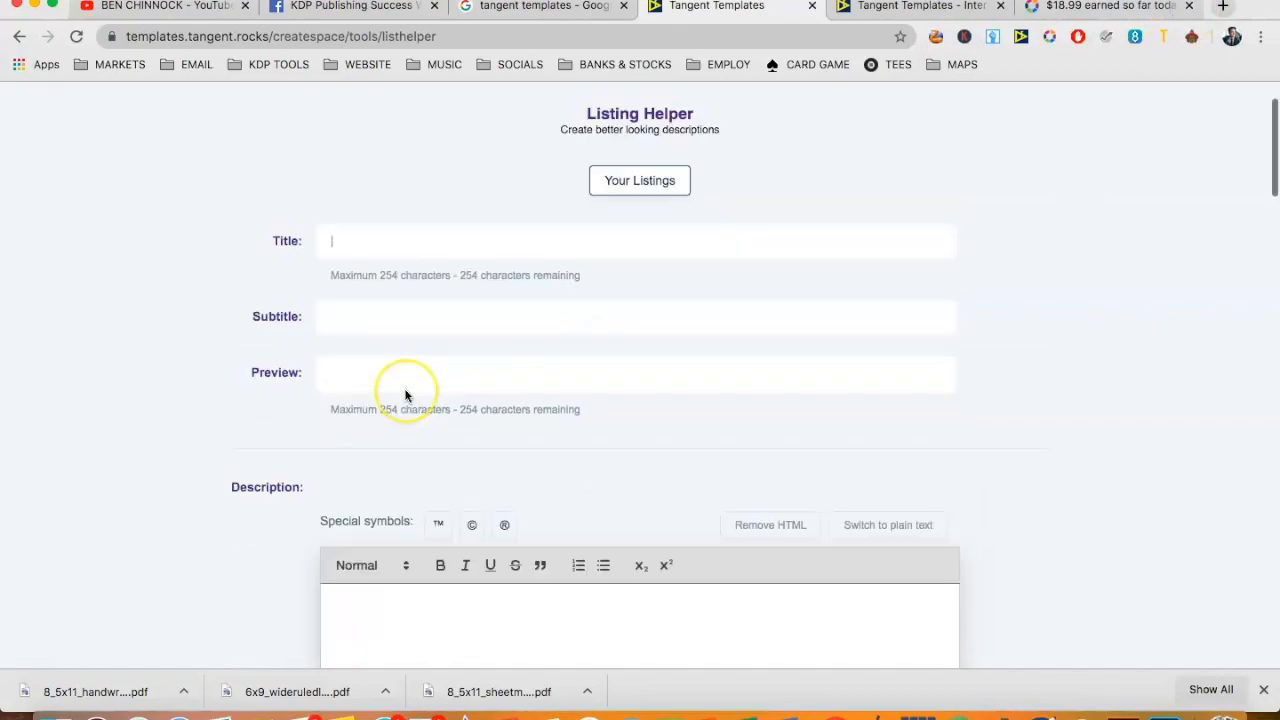
- Enter KDP on two separate lines in the listing description and try selecting both lines
scroll(406, 395, down, 1)
click(405, 390)
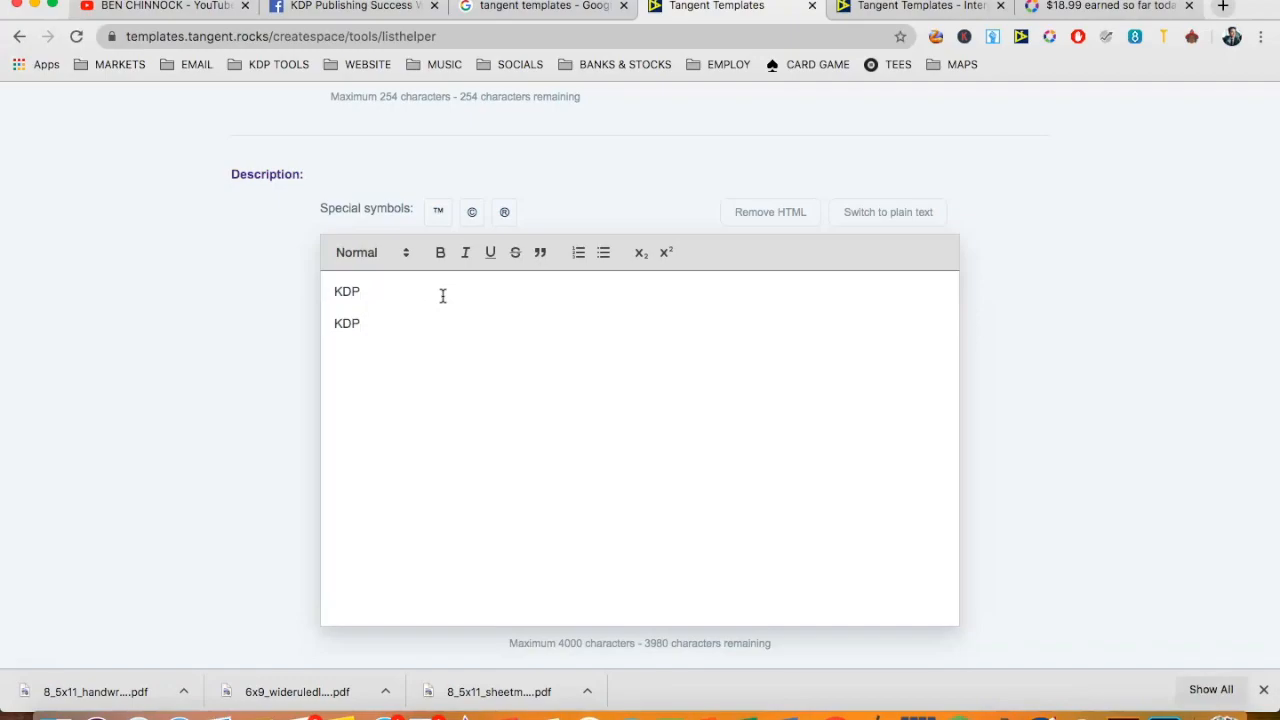
drag(383, 320, 340, 291)
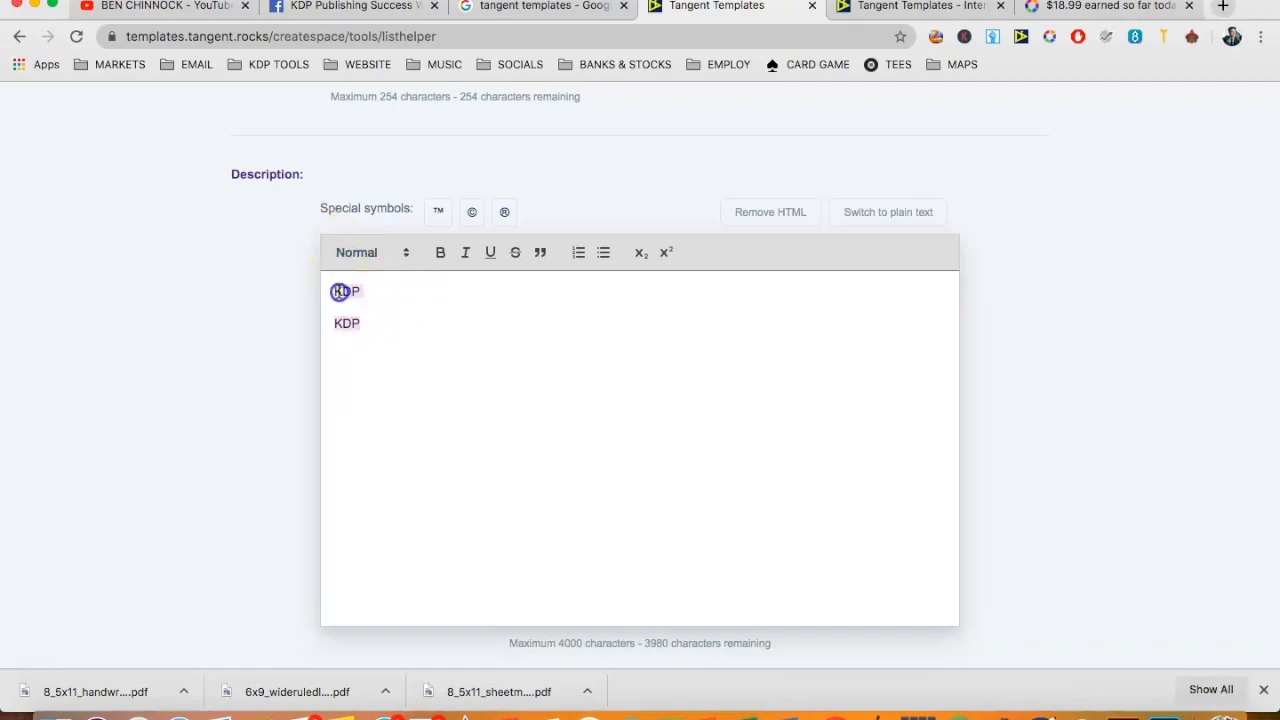
click(437, 314)
click(370, 309)
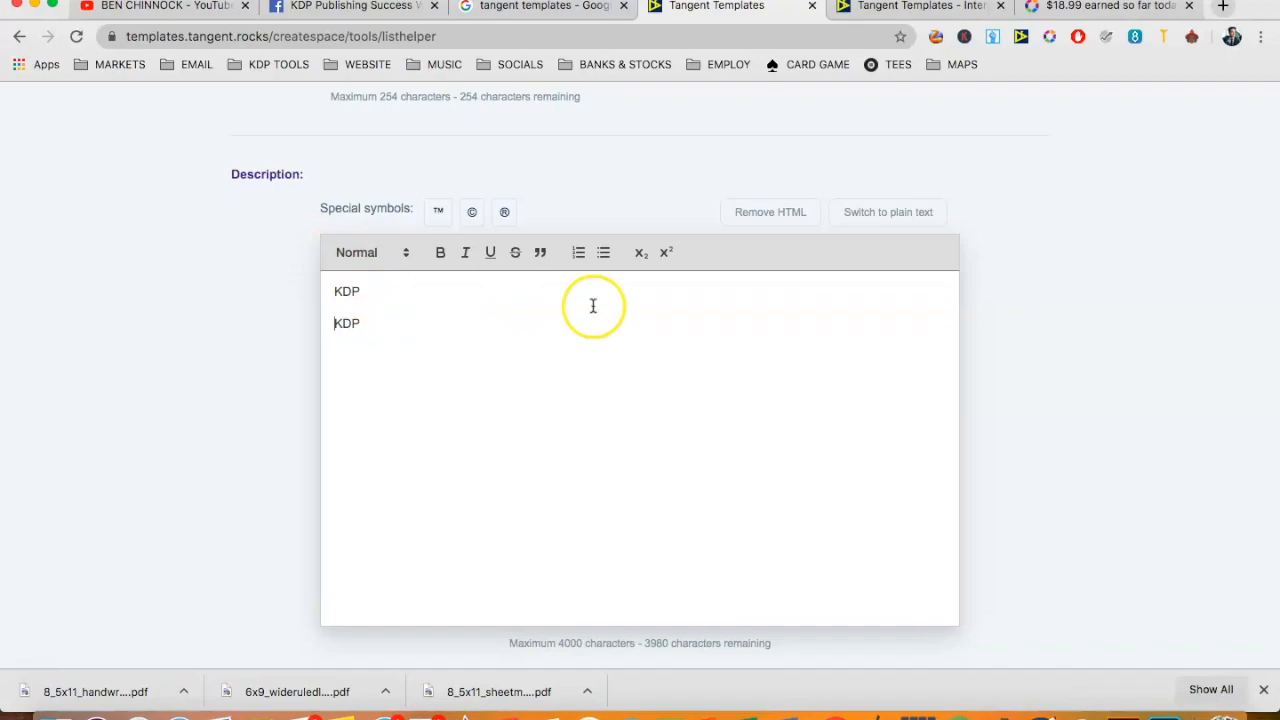
click(361, 290)
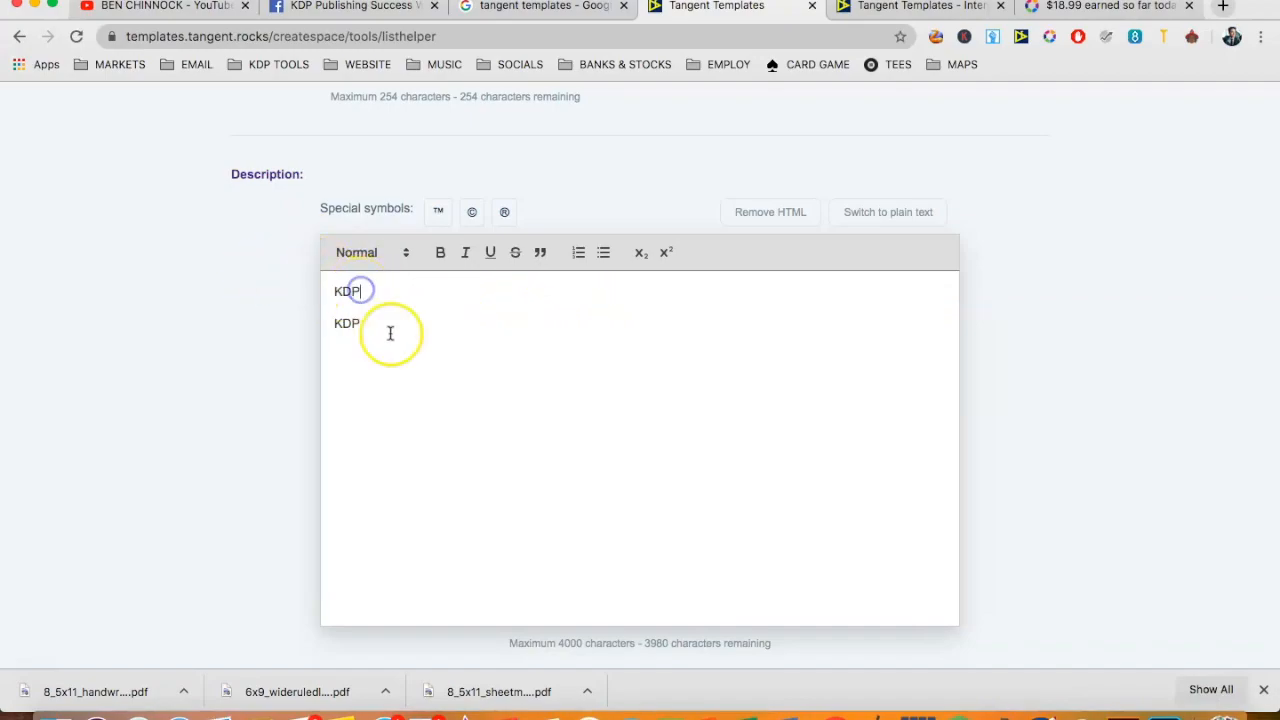
- Tidy the line break after the first KDP line in the description and make that line bold
click(350, 303)
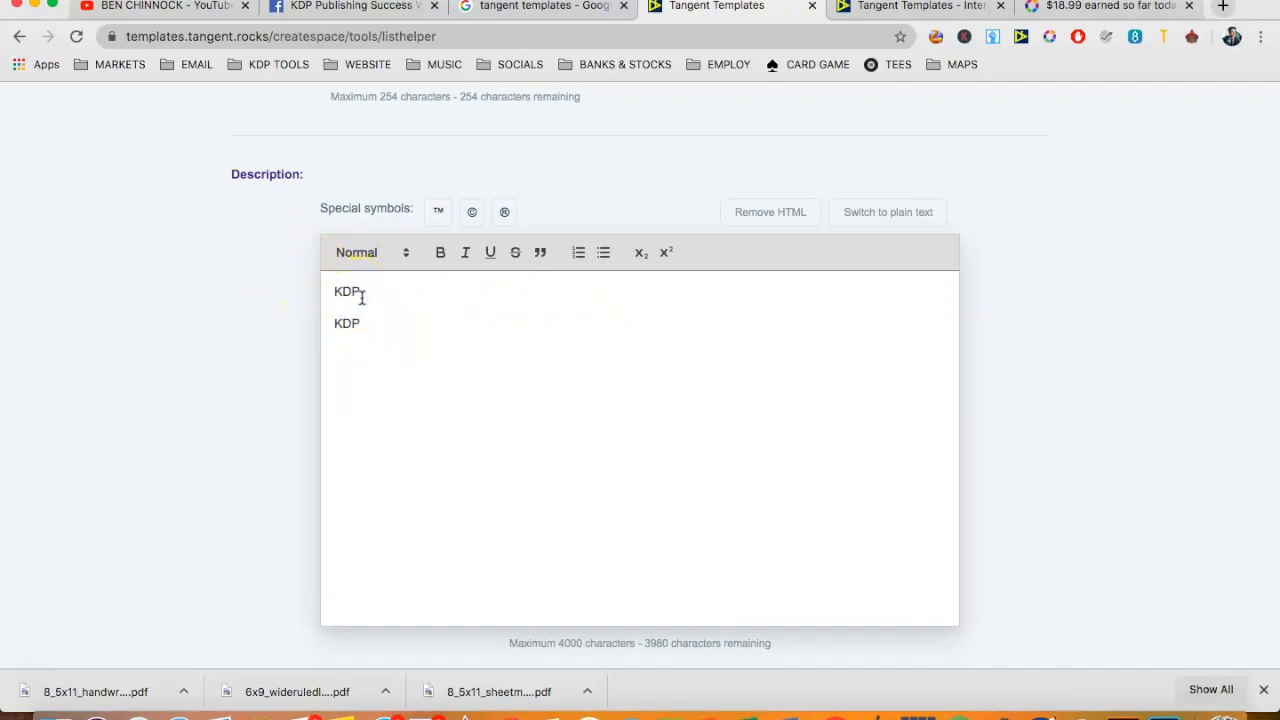
click(383, 289)
key(Delete)
key(Return)
double_click(347, 291)
click(440, 252)
- Turn the second KDP line into a bulleted list and add KKFF as another bullet
click(333, 321)
click(601, 253)
click(512, 332)
key(Return)
text(KKFF)
- Add 3434 in superscript after KKFF and look over the rest of the listing form
click(669, 253)
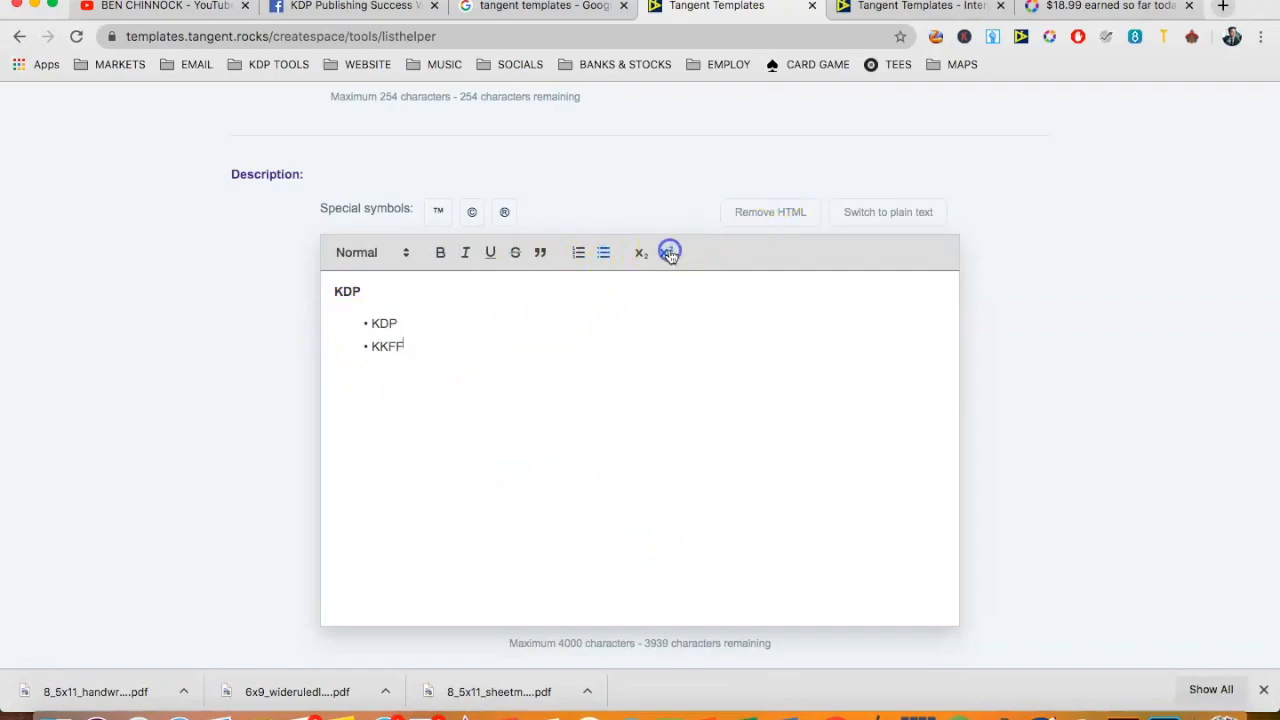
text(434)
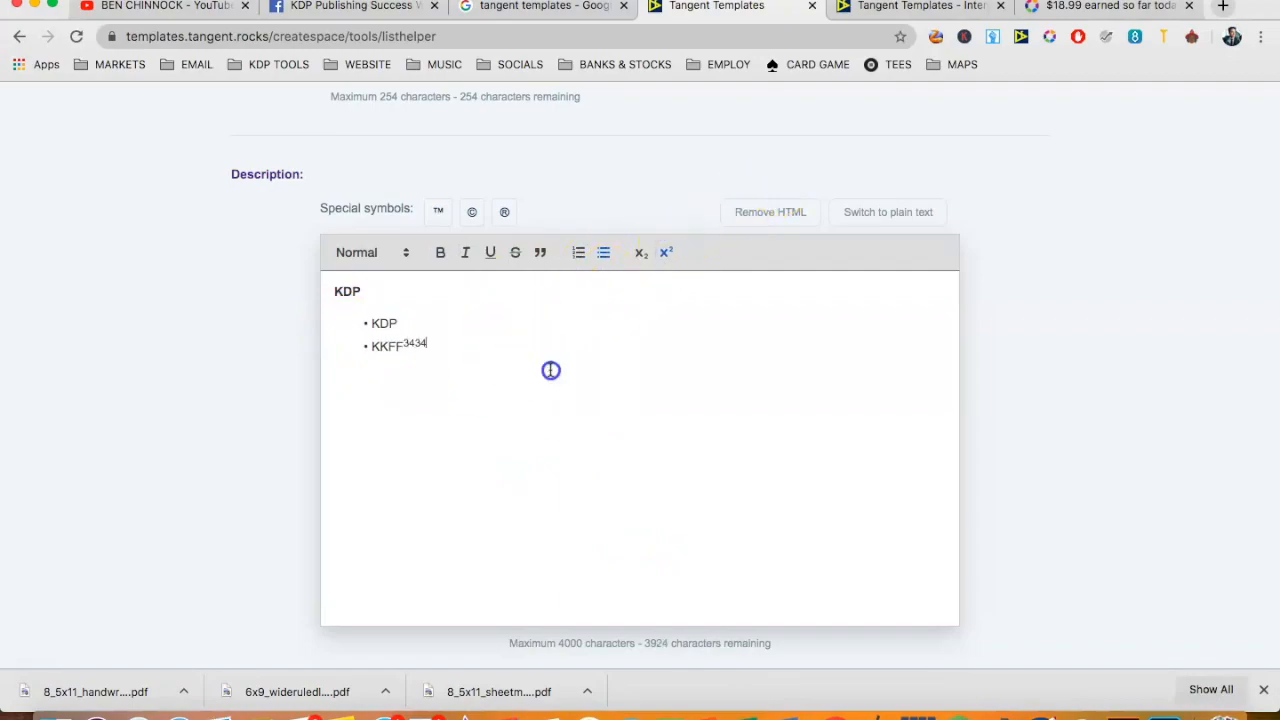
scroll(549, 369, down, 1)
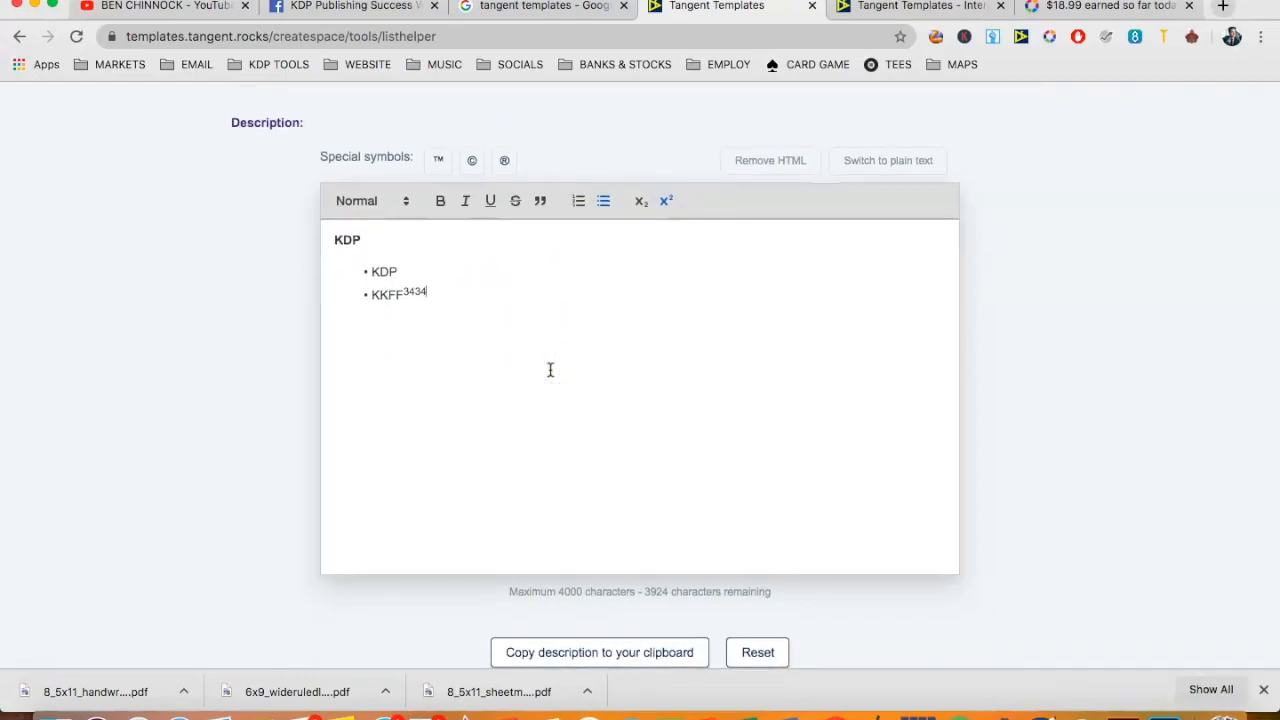
scroll(549, 369, down, 1)
click(451, 310)
scroll(451, 310, up, 7)
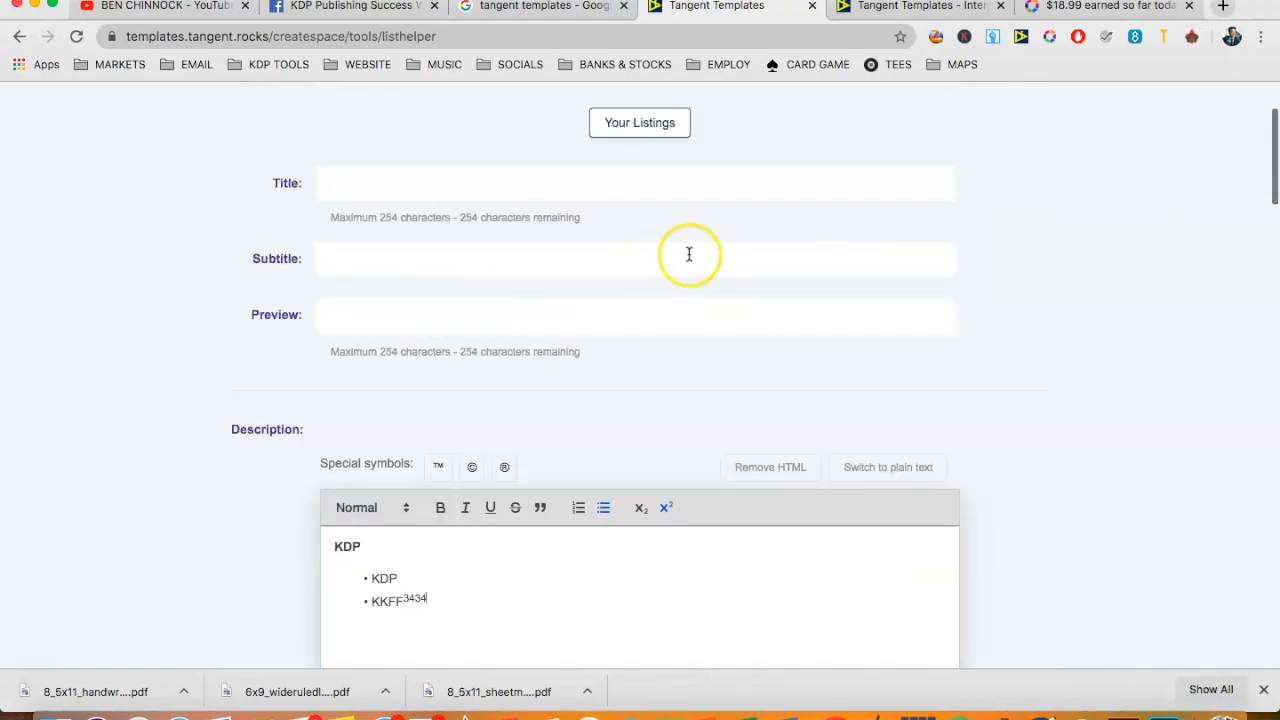
scroll(892, 194, up, 2)
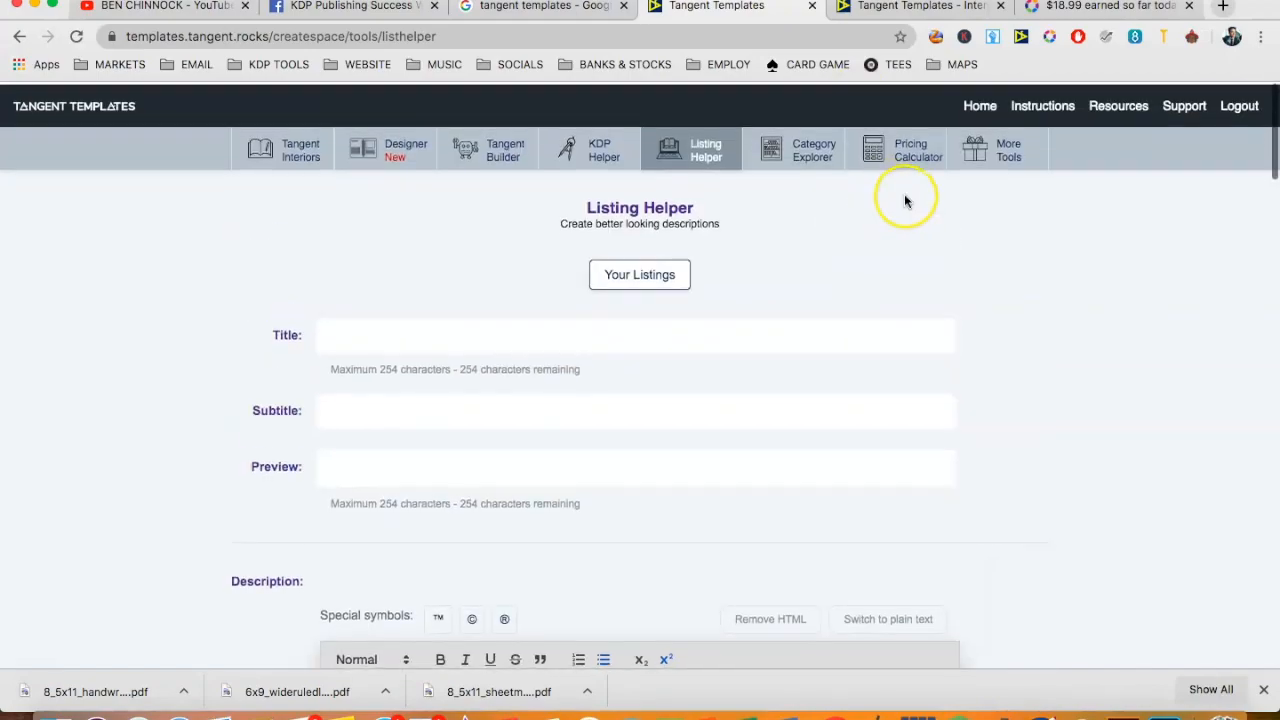
- Open the KDP bookshelf in a new browser tab and start a new paperback
click(1222, 6)
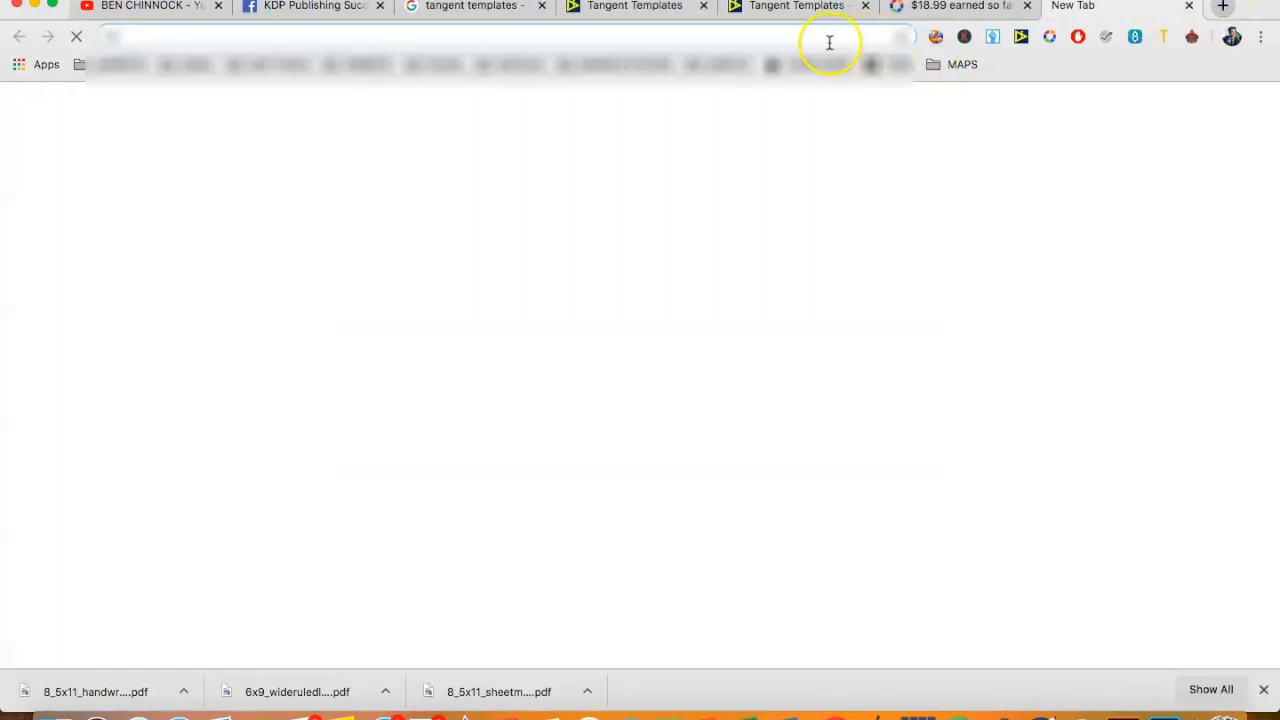
click(830, 44)
text(kdp)
key(Return)
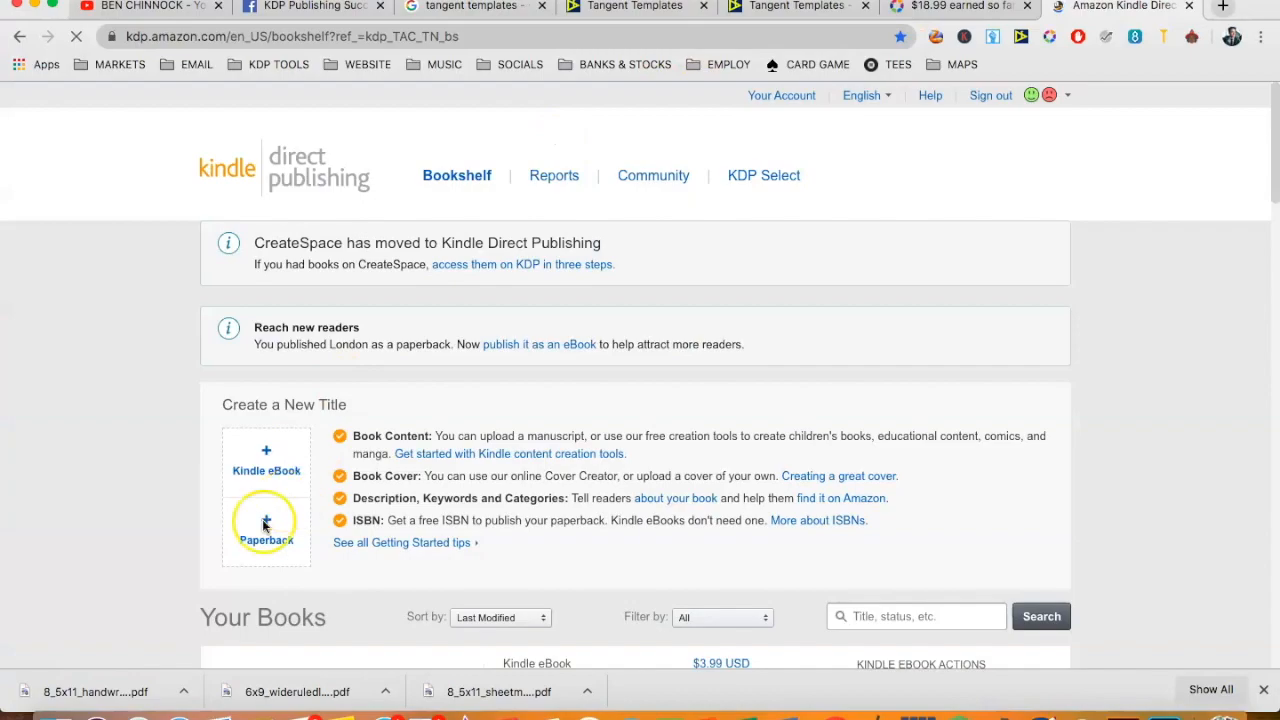
click(265, 523)
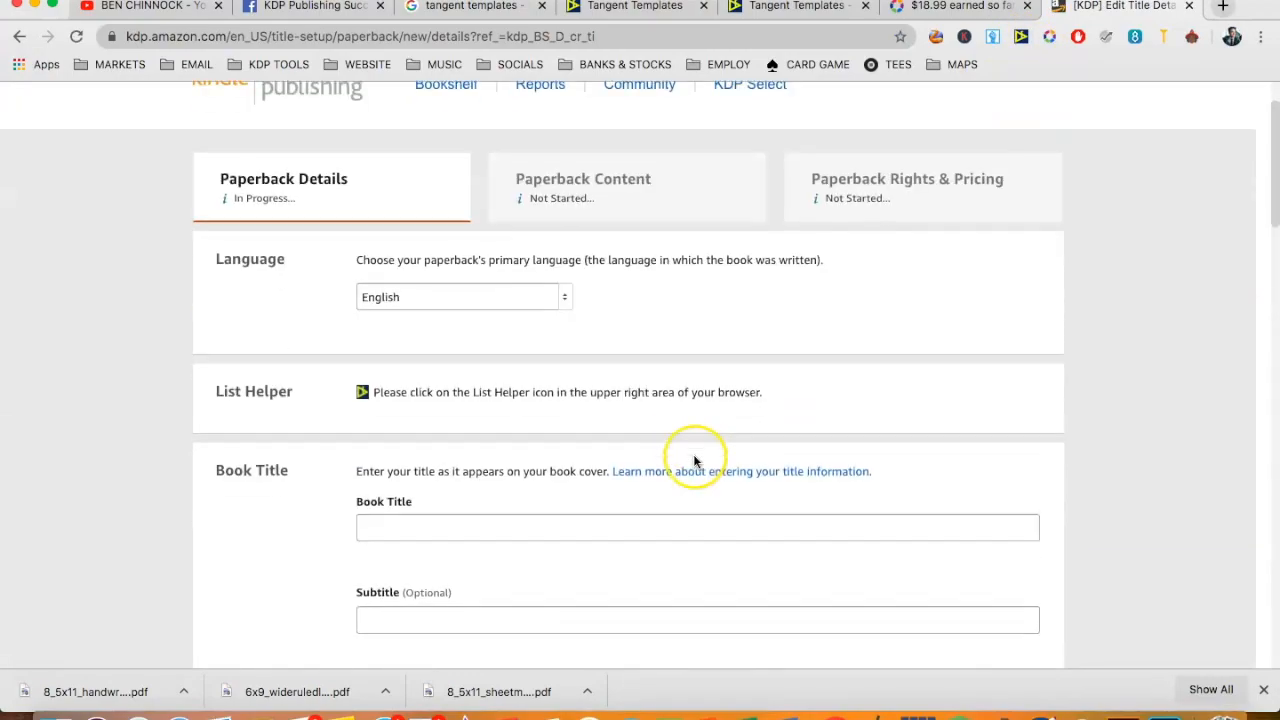
- Fill in the paperback details from the saved listing "test" with the Tangent Templates List Helper extension
click(1018, 40)
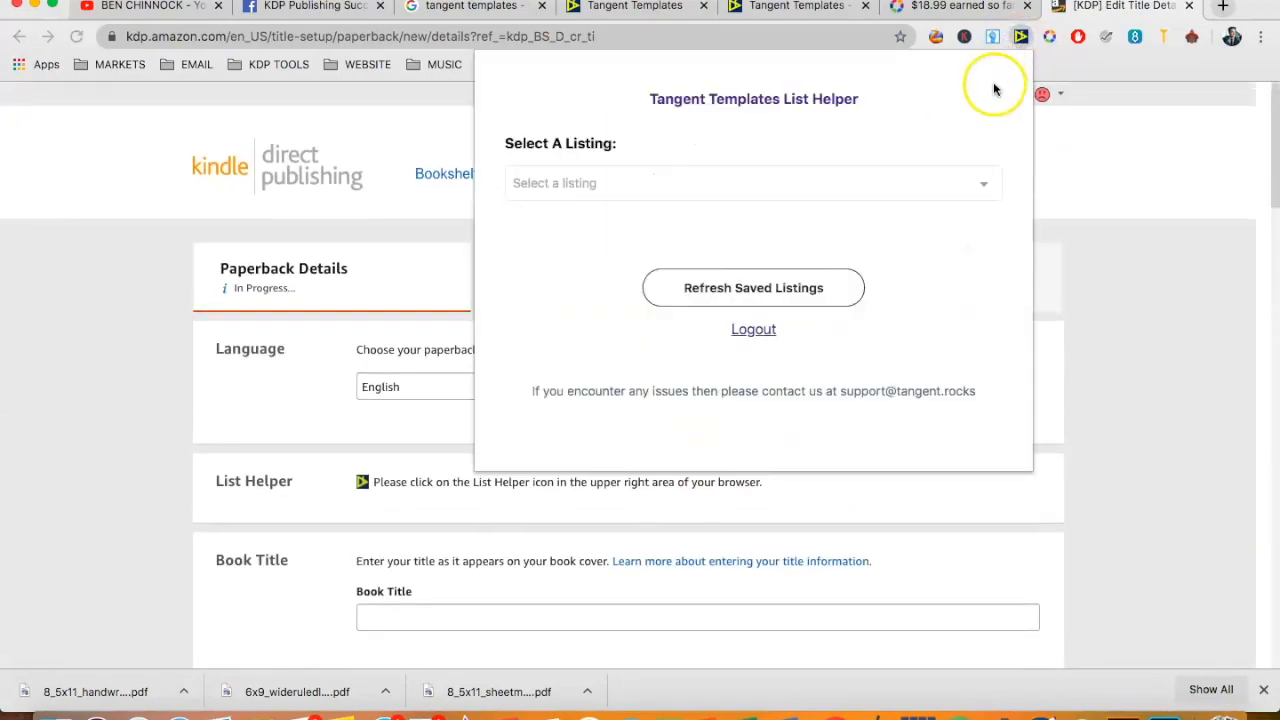
click(569, 190)
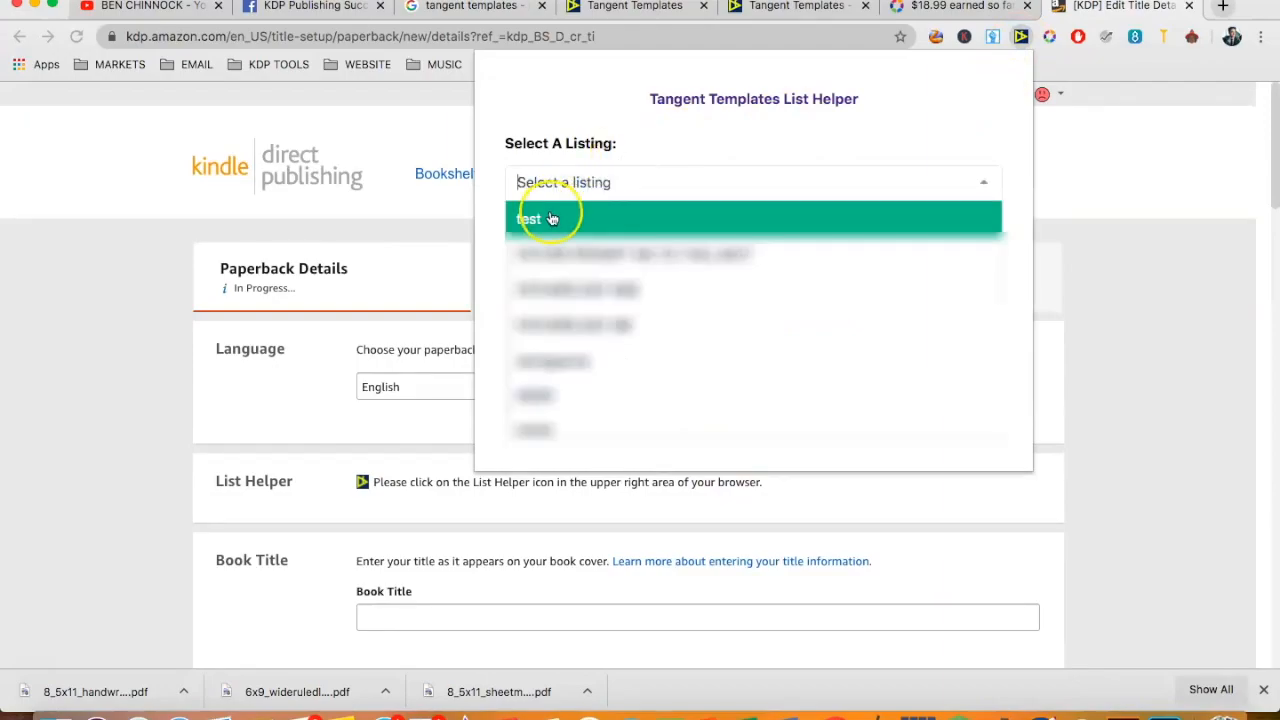
click(558, 210)
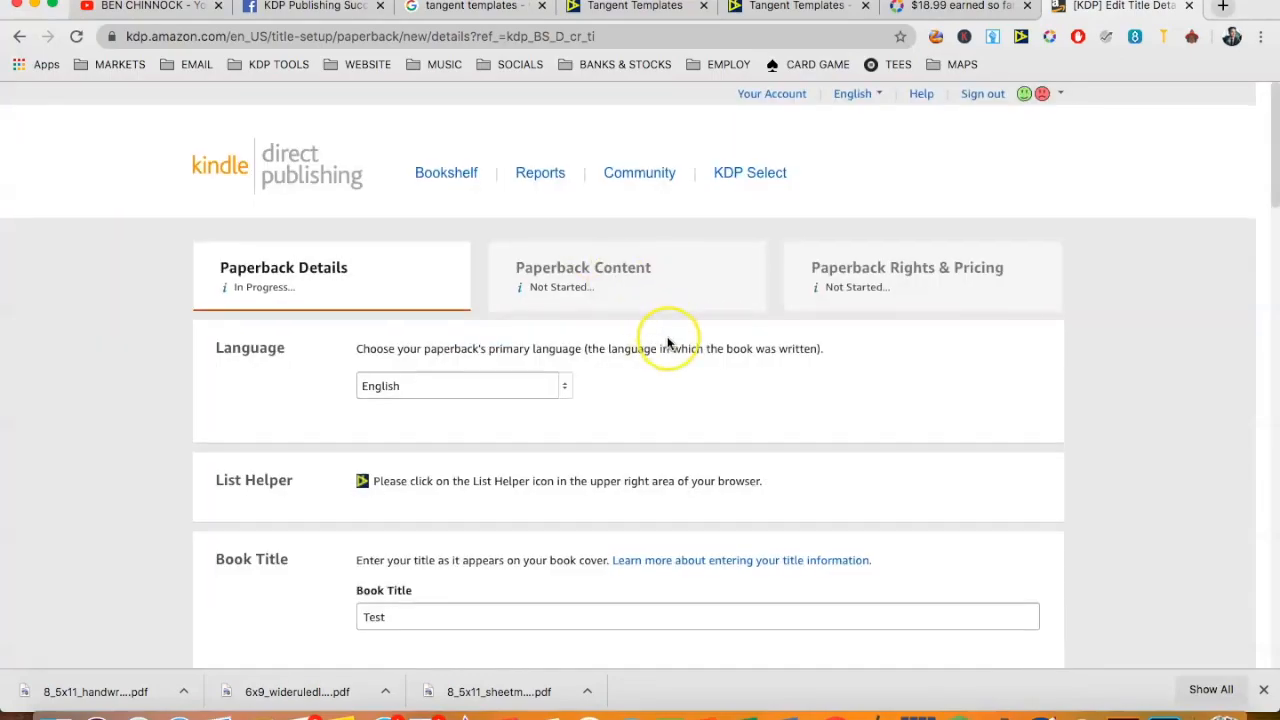
scroll(666, 337, down, 20)
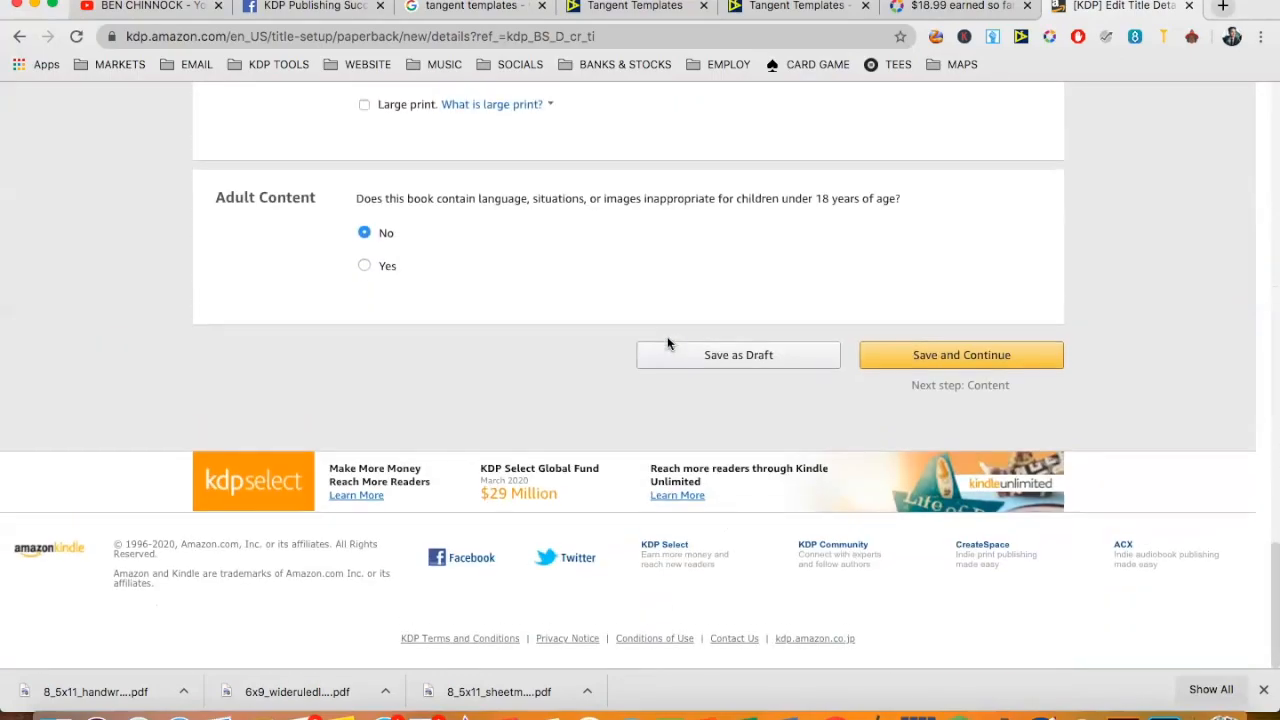
click(985, 362)
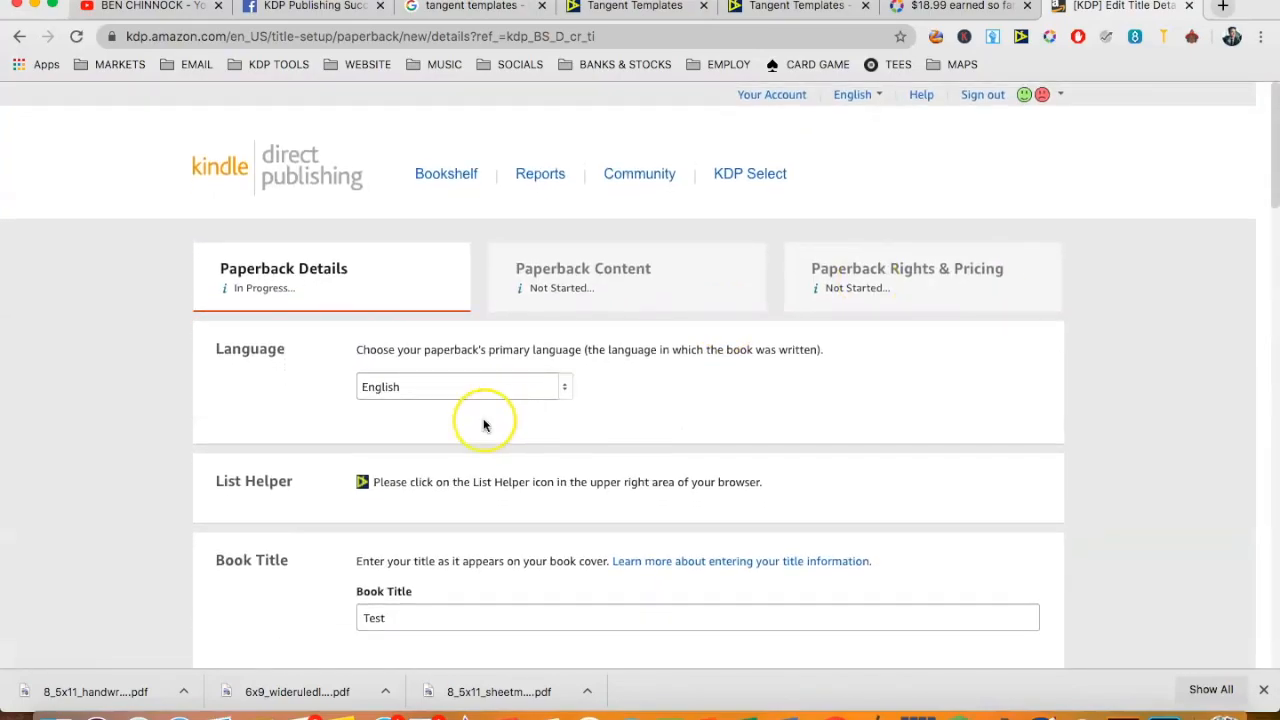
- Append FFDAFJOPADFJPOAD to the book title and look over the filled-in author and description fields
scroll(486, 423, down, 5)
click(413, 436)
text(FFDAFJOPADFJPOAD)
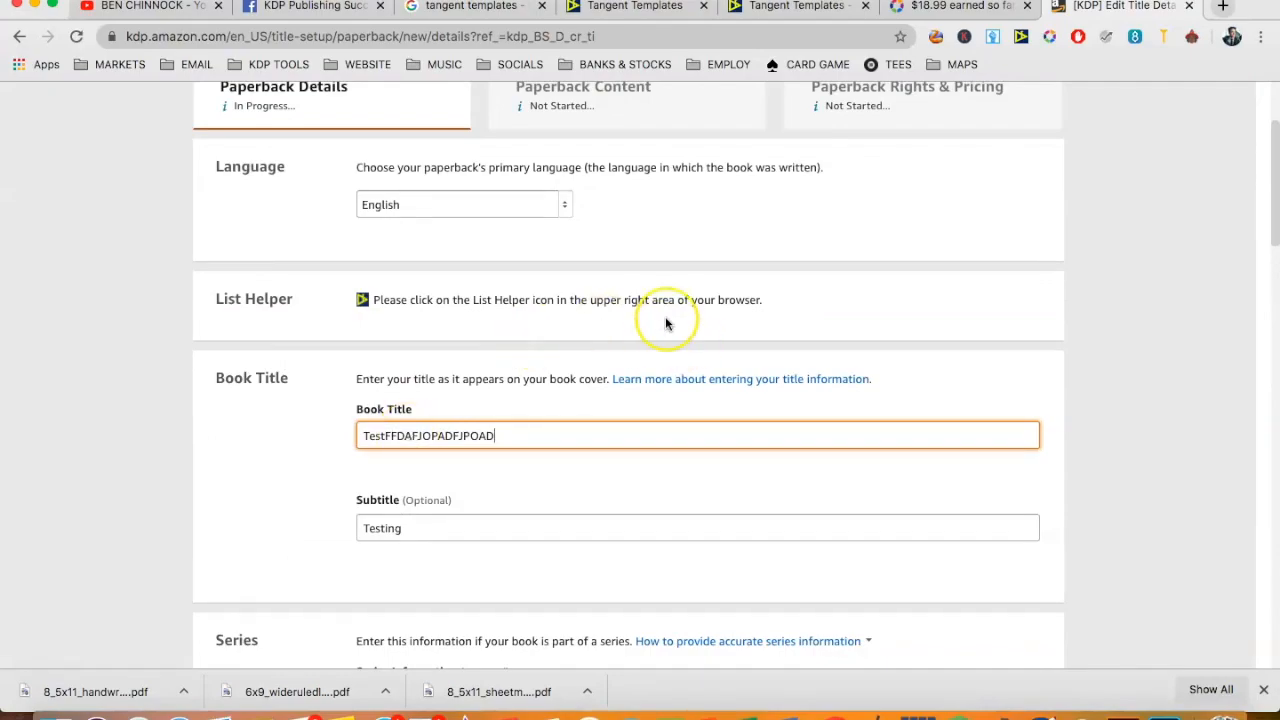
scroll(666, 322, down, 20)
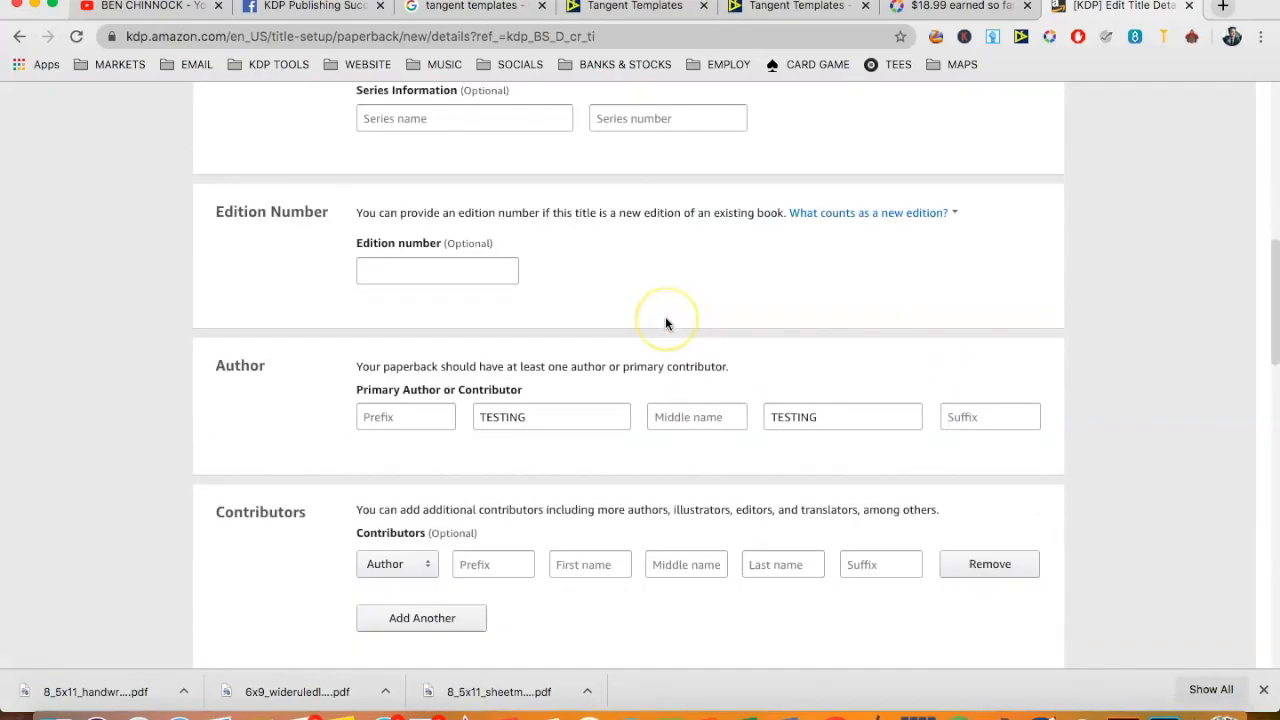
scroll(1058, 346, up, 20)
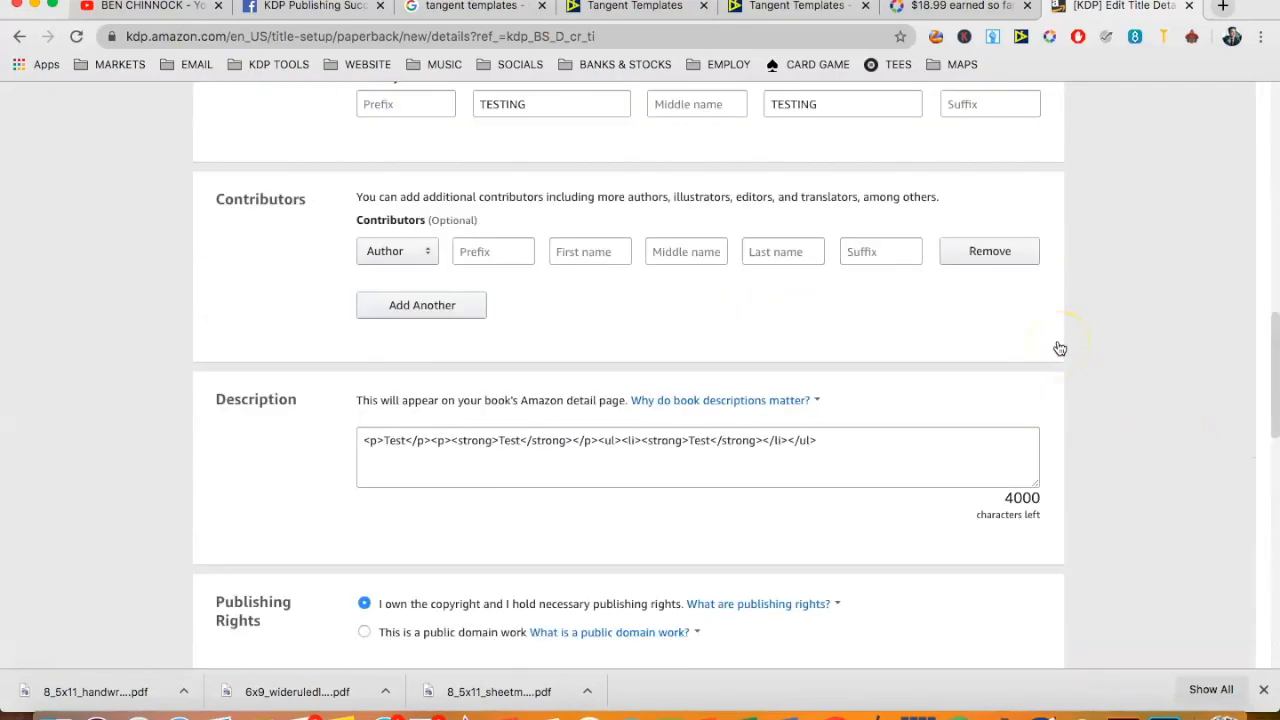
- Close the Interior Designer browser tab and open the Category Explorer in Tangent Templates
click(770, 8)
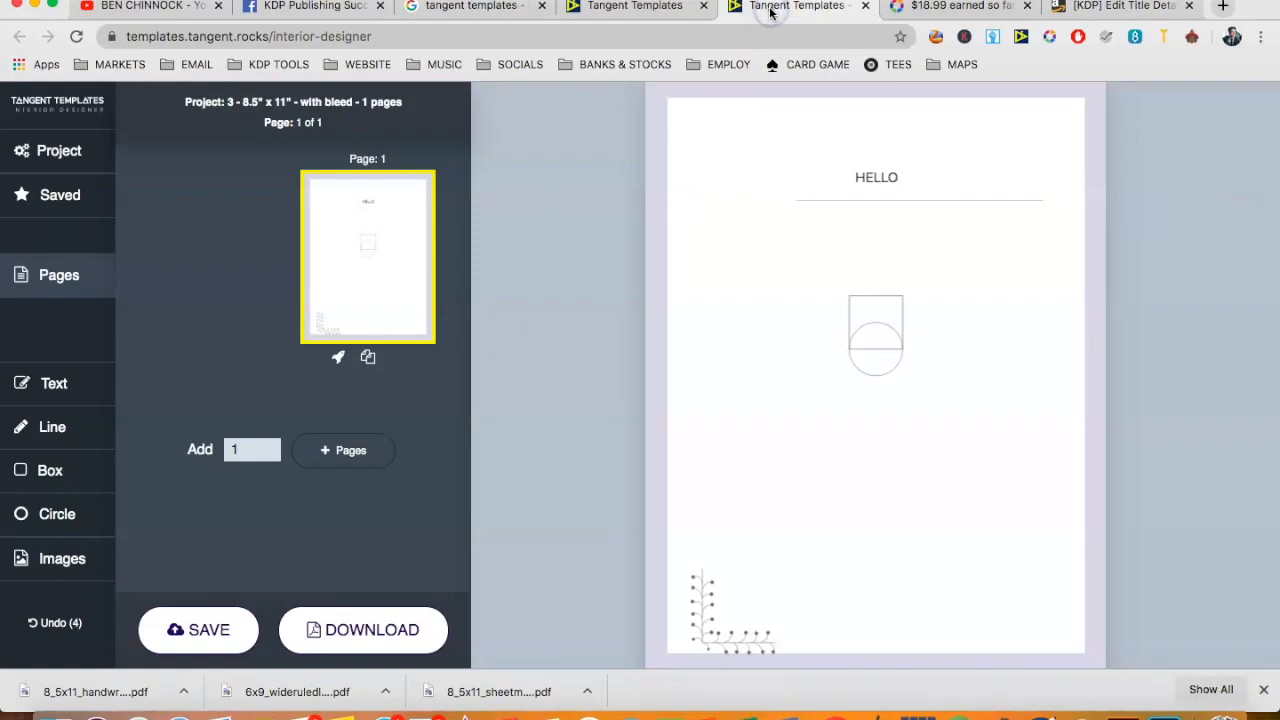
click(865, 6)
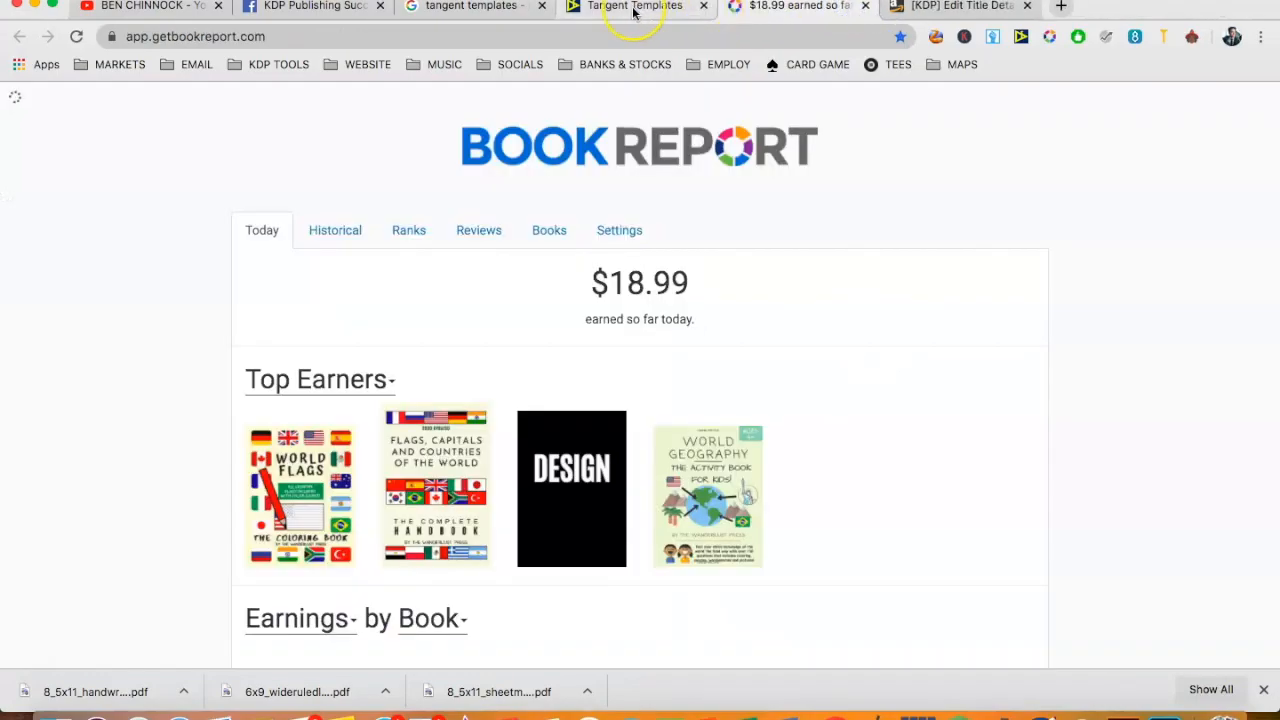
click(610, 7)
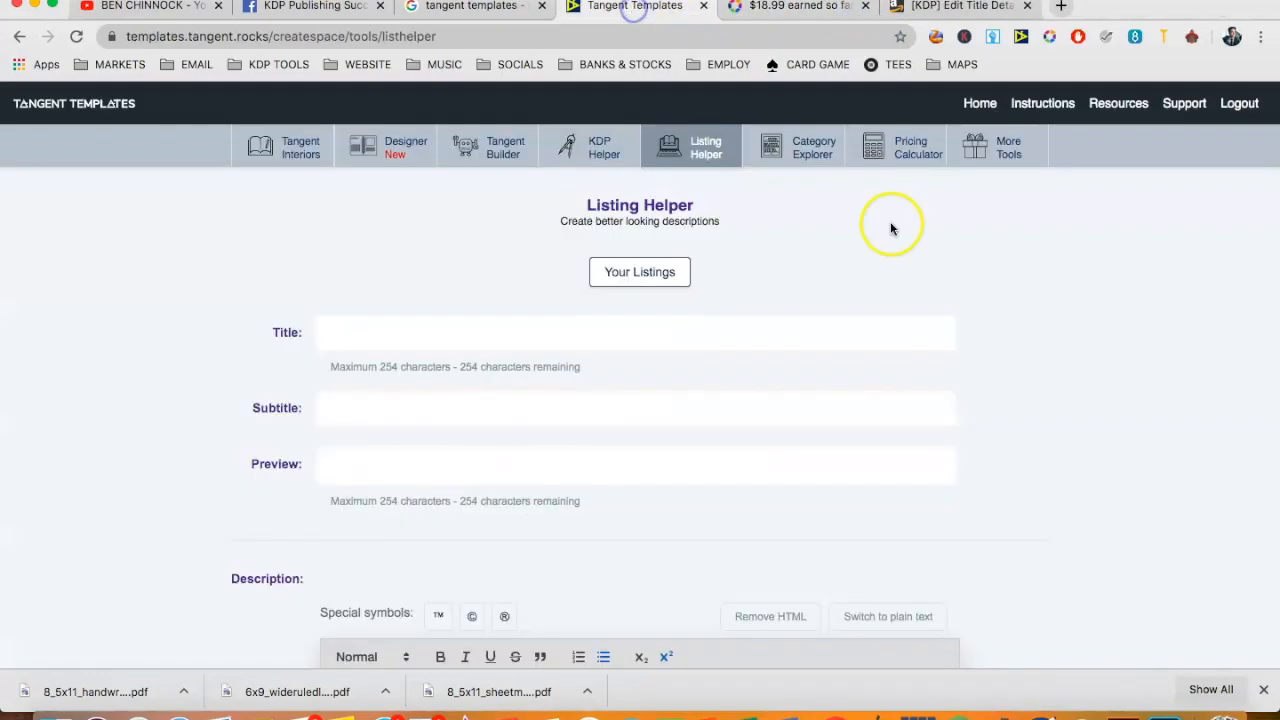
click(789, 150)
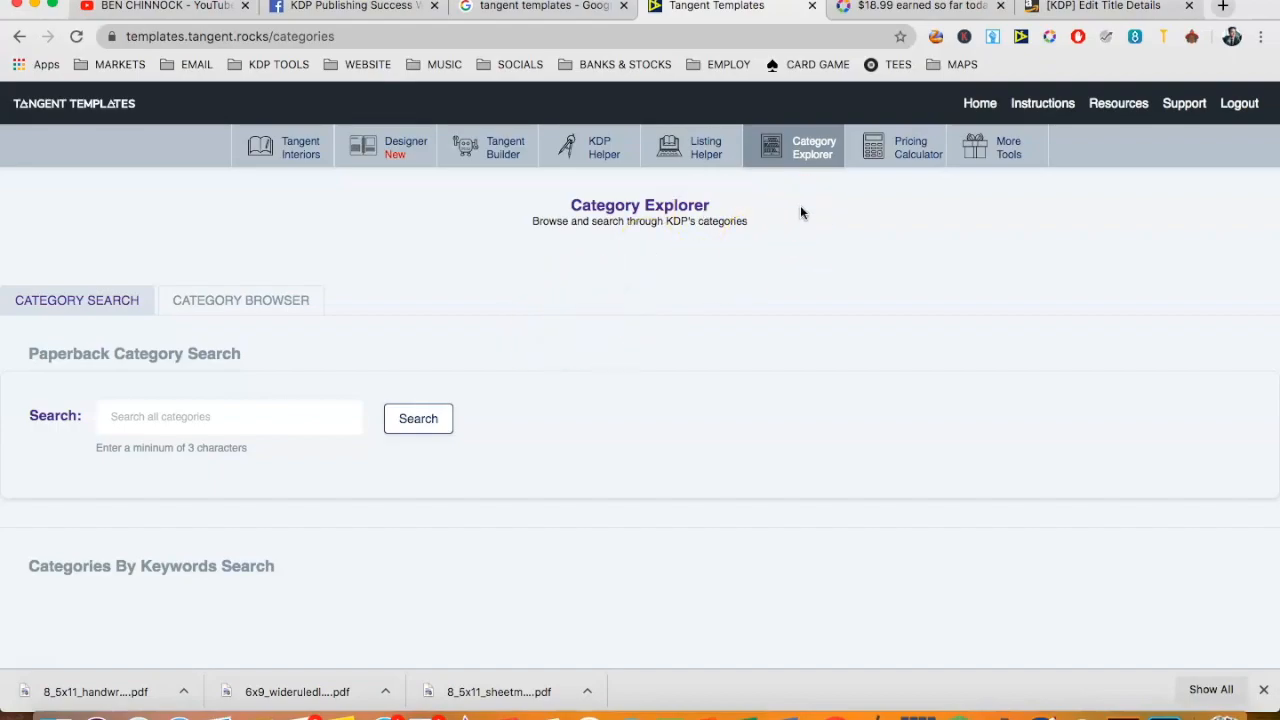
- Calculate royalties in the Pricing Calculator for 120 pages at a list price of $6.99 and review the U.S., U.K. and E.U. estimates
click(895, 160)
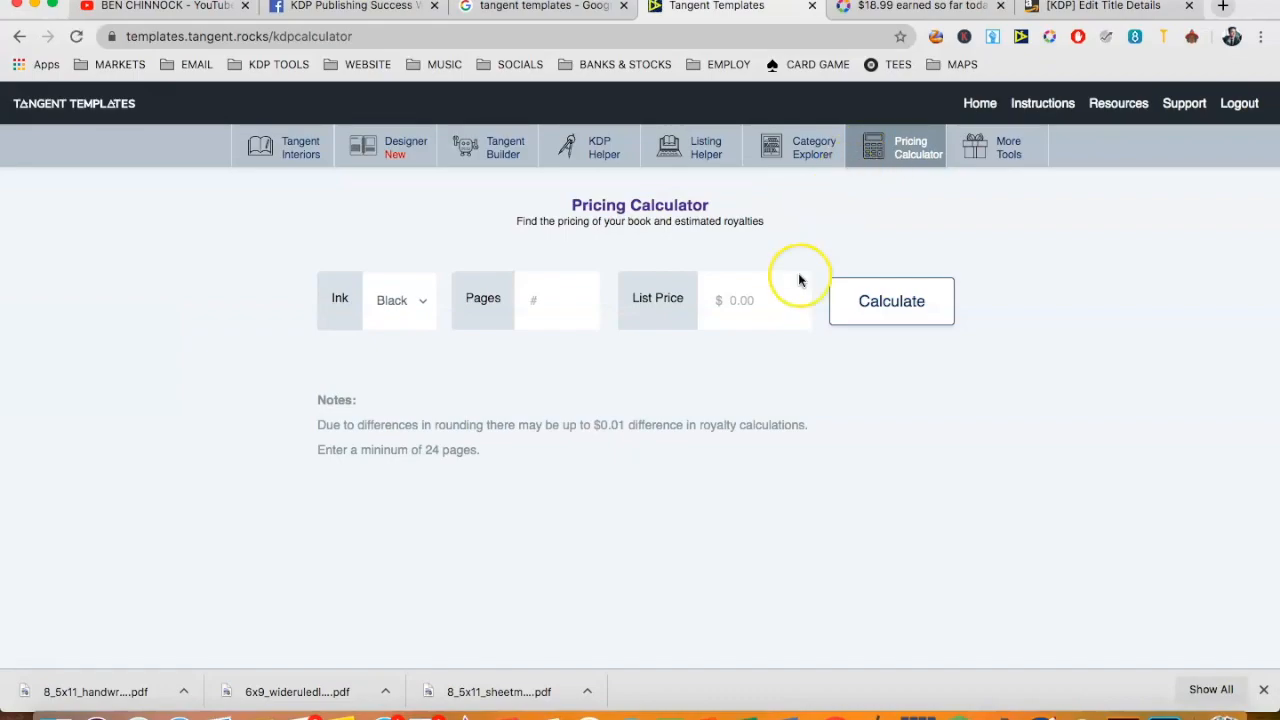
click(561, 321)
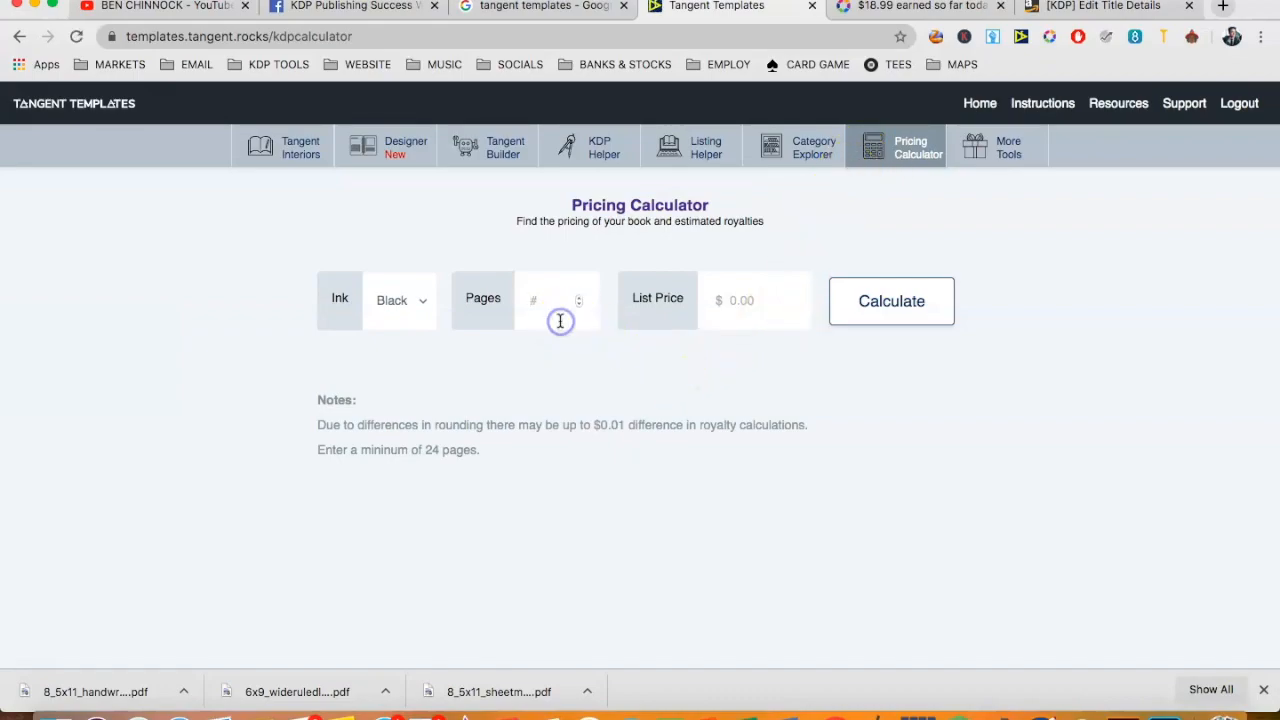
text(120)
click(710, 336)
text(6.99)
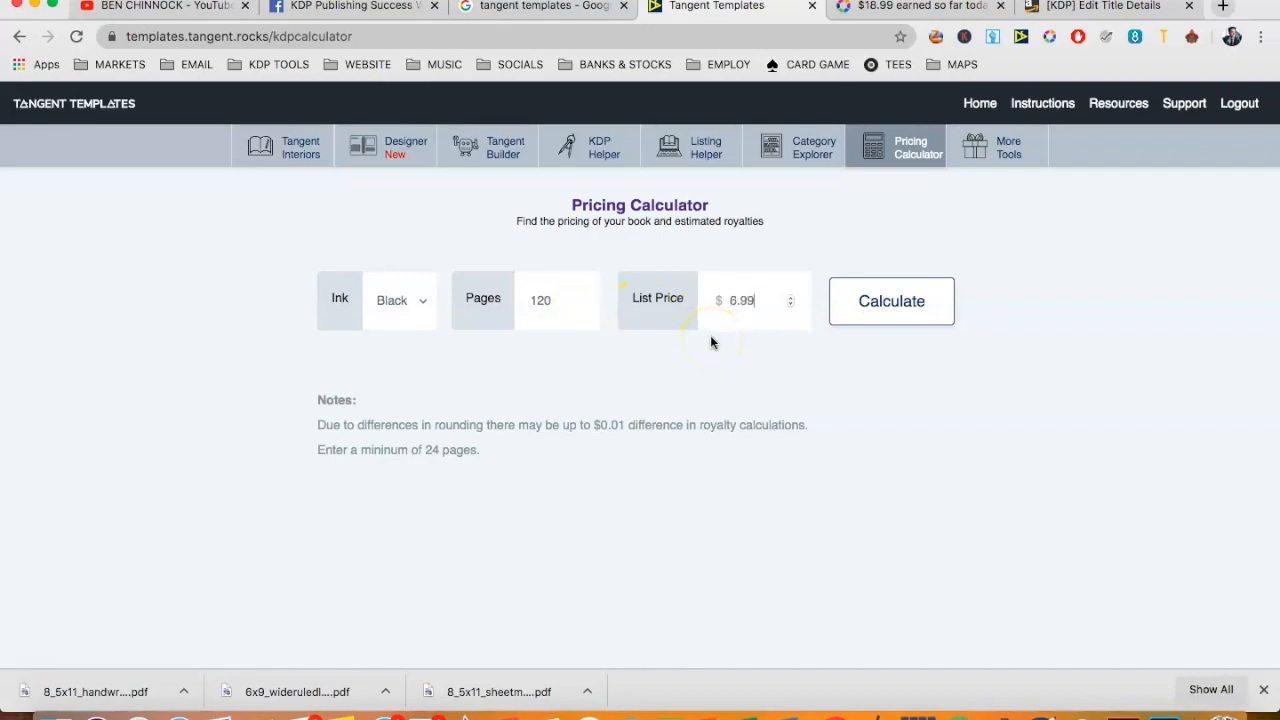
click(906, 303)
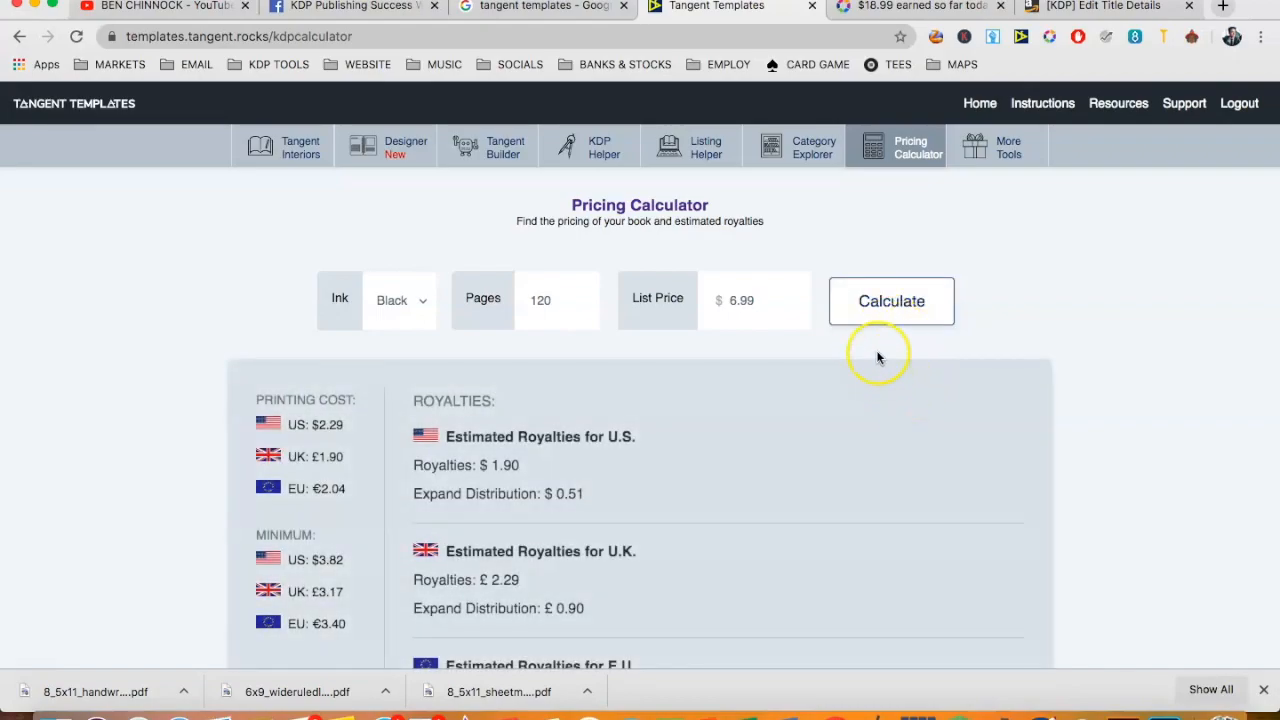
drag(519, 465, 479, 465)
scroll(570, 485, down, 2)
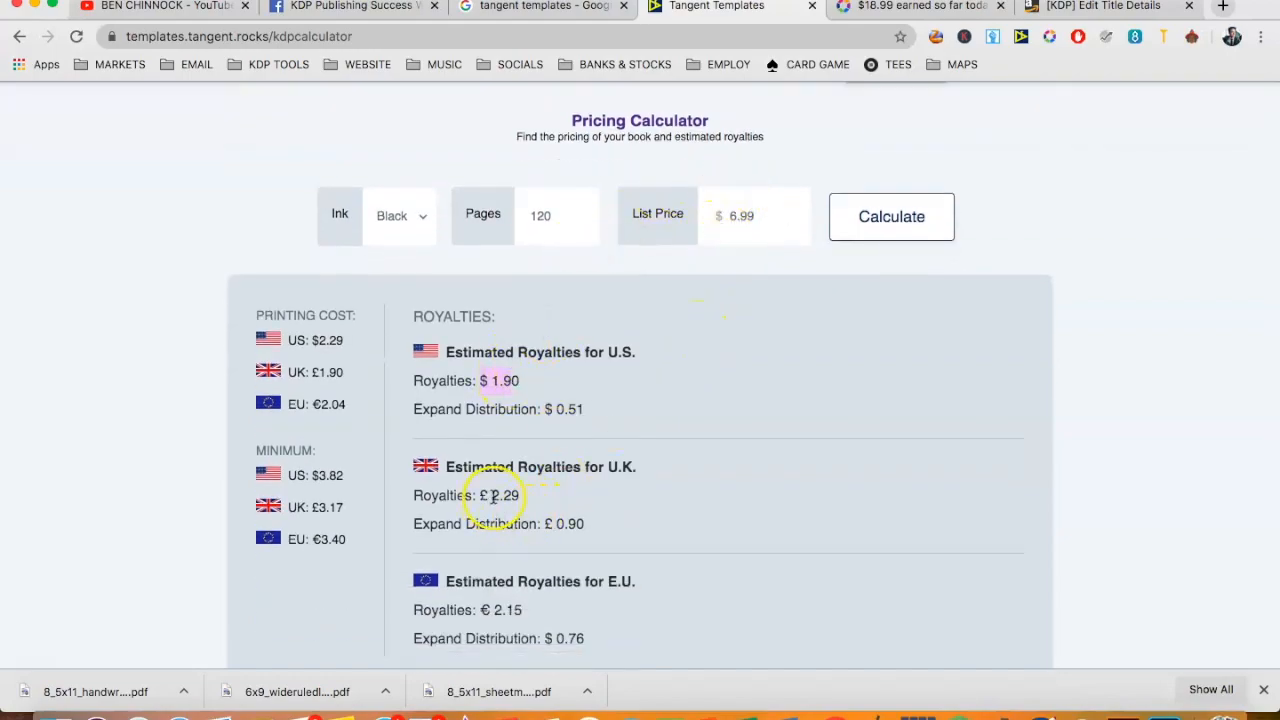
scroll(545, 497, down, 2)
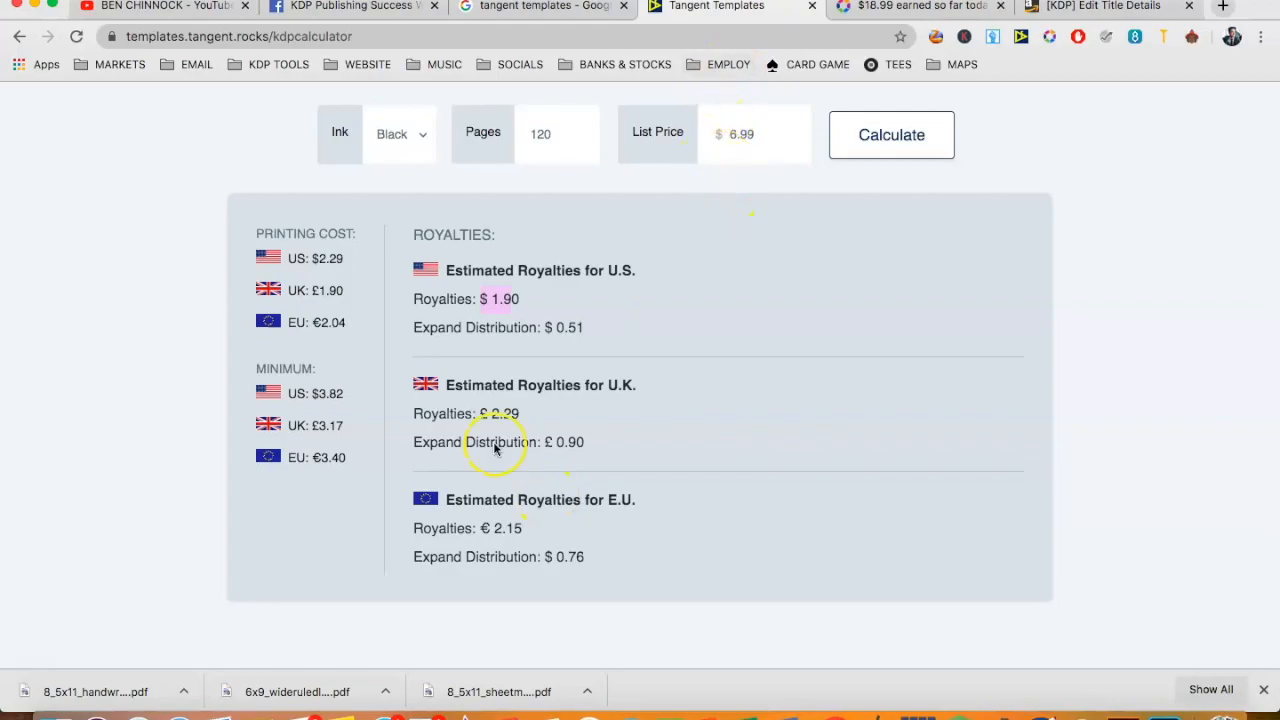
scroll(498, 520, up, 4)
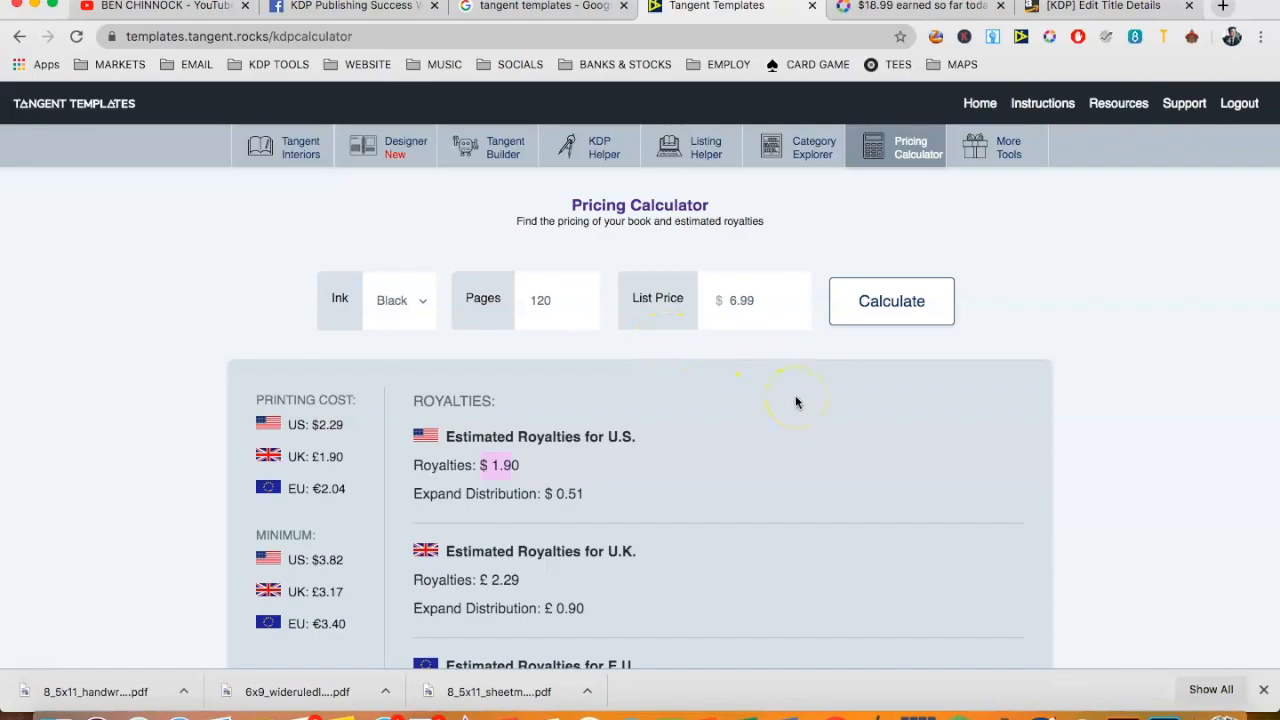
- Open the More Tools page and look over the additional tools, such as the PDF Inspector, DPI Calculator and Cover Panels
click(994, 163)
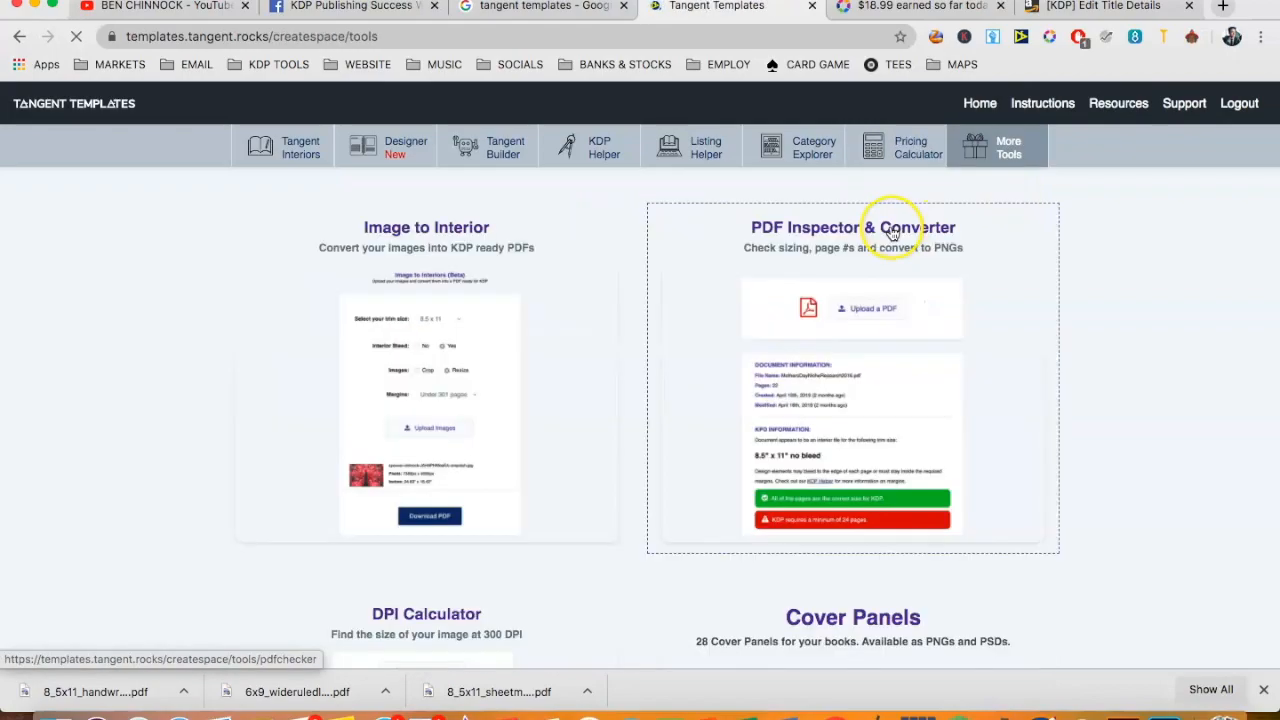
scroll(871, 323, down, 5)
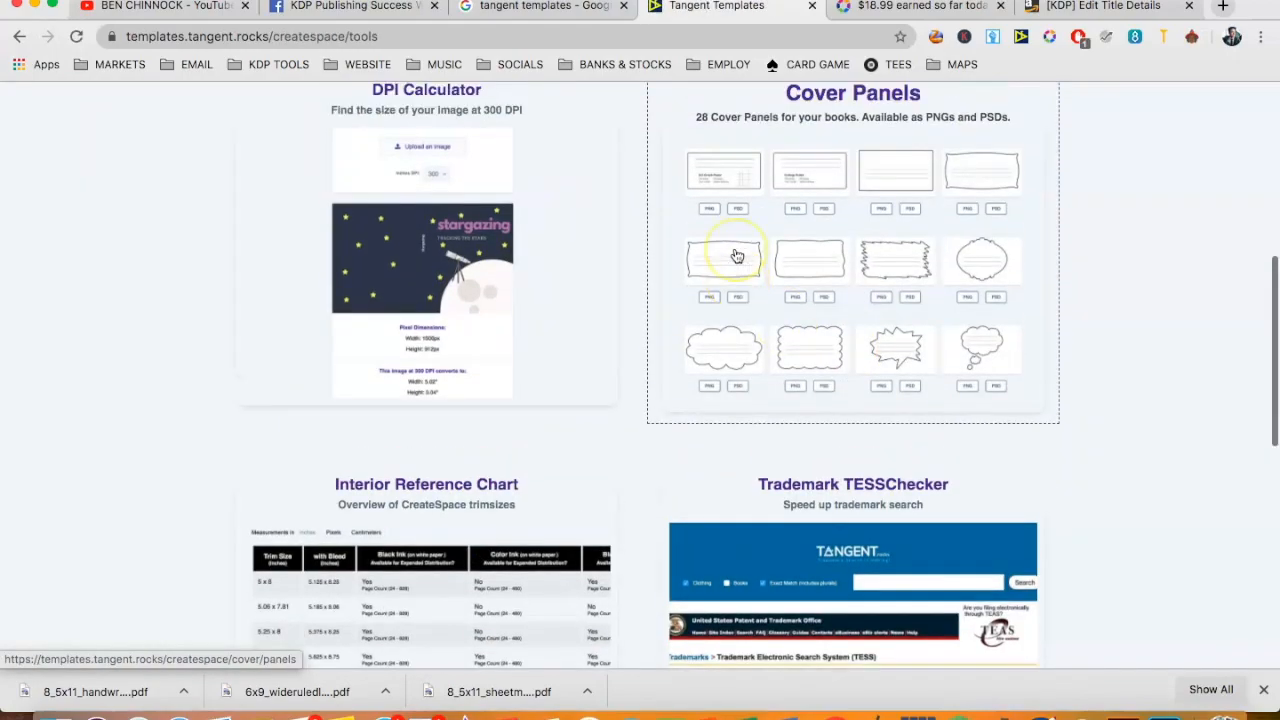
scroll(737, 257, up, 3)
scroll(737, 255, down, 4)
scroll(745, 245, up, 6)
scroll(757, 228, down, 1)
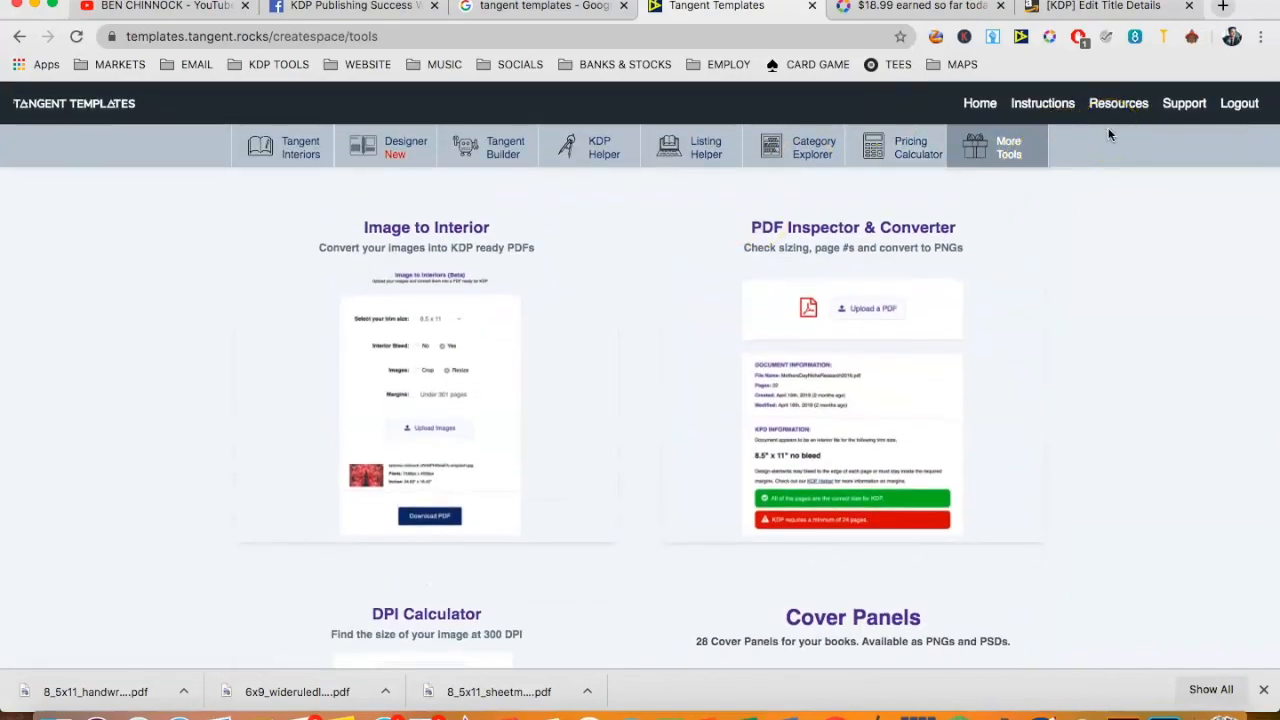